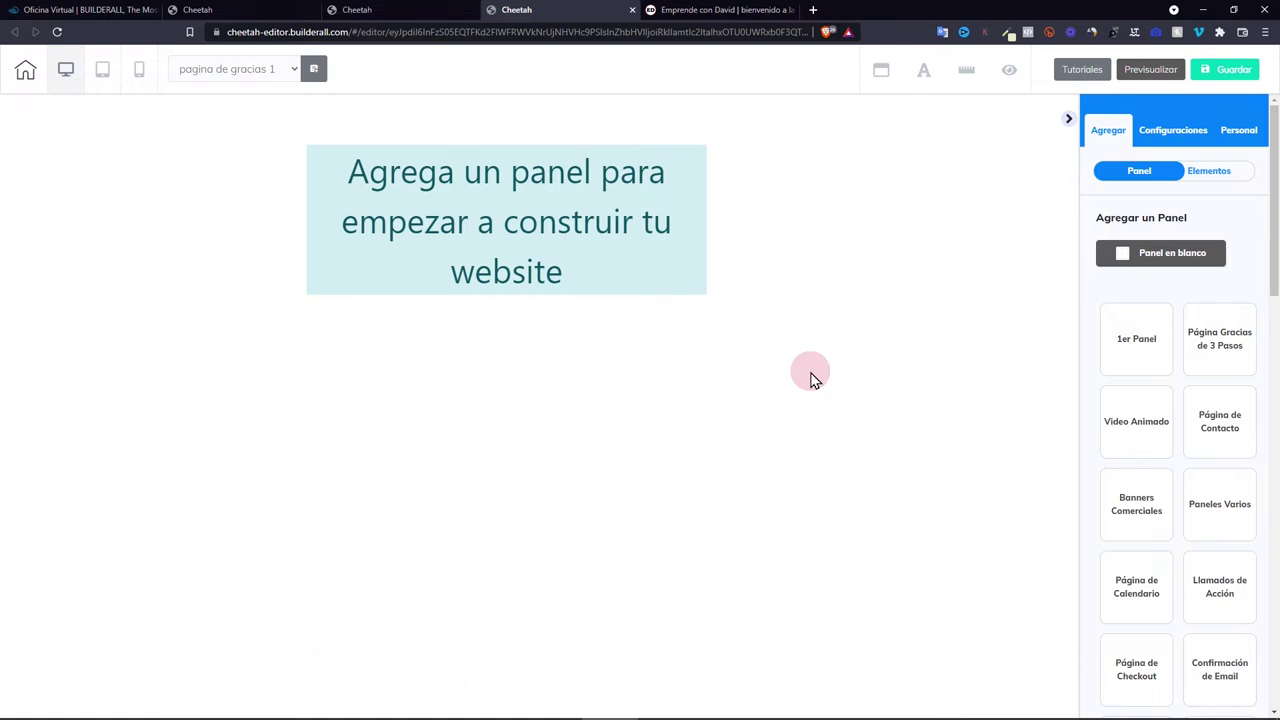
Add two blank panels to the empty page and place the ready-made Features - 04 panel below them.
left_click(1125, 262)
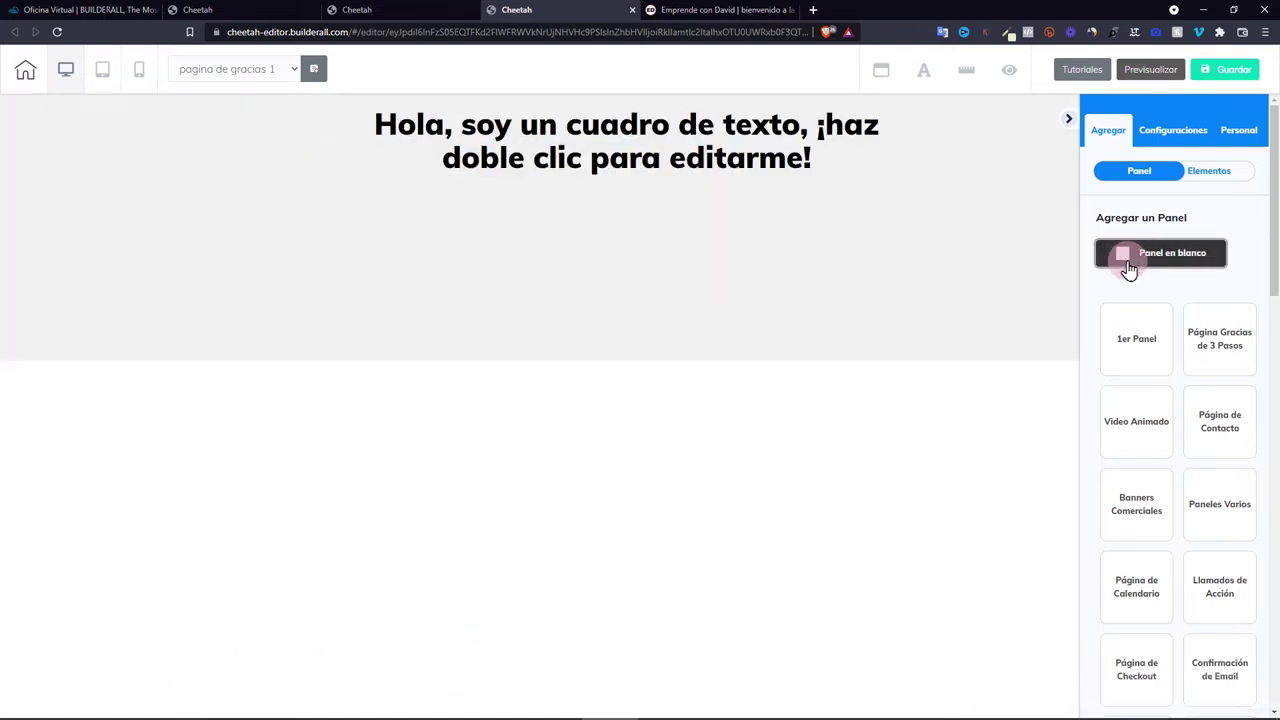
left_click_drag(1128, 270, 678, 448)
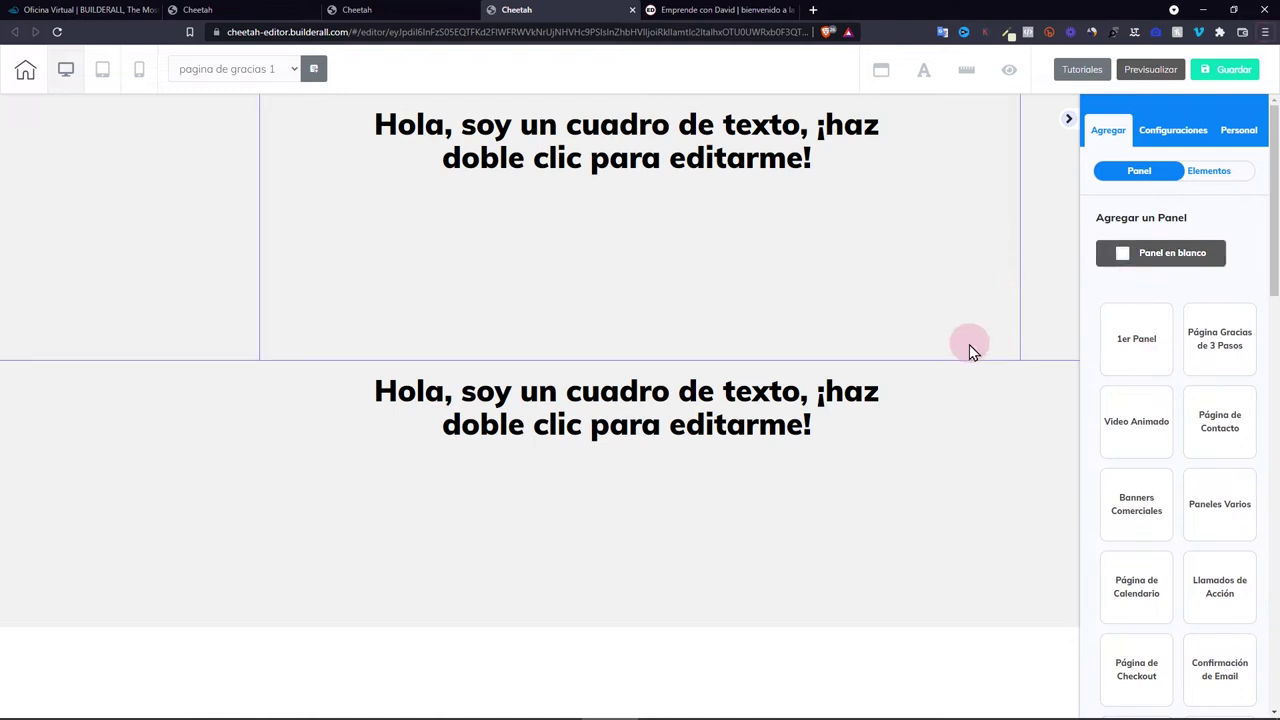
scroll(1143, 343, "down", 8)
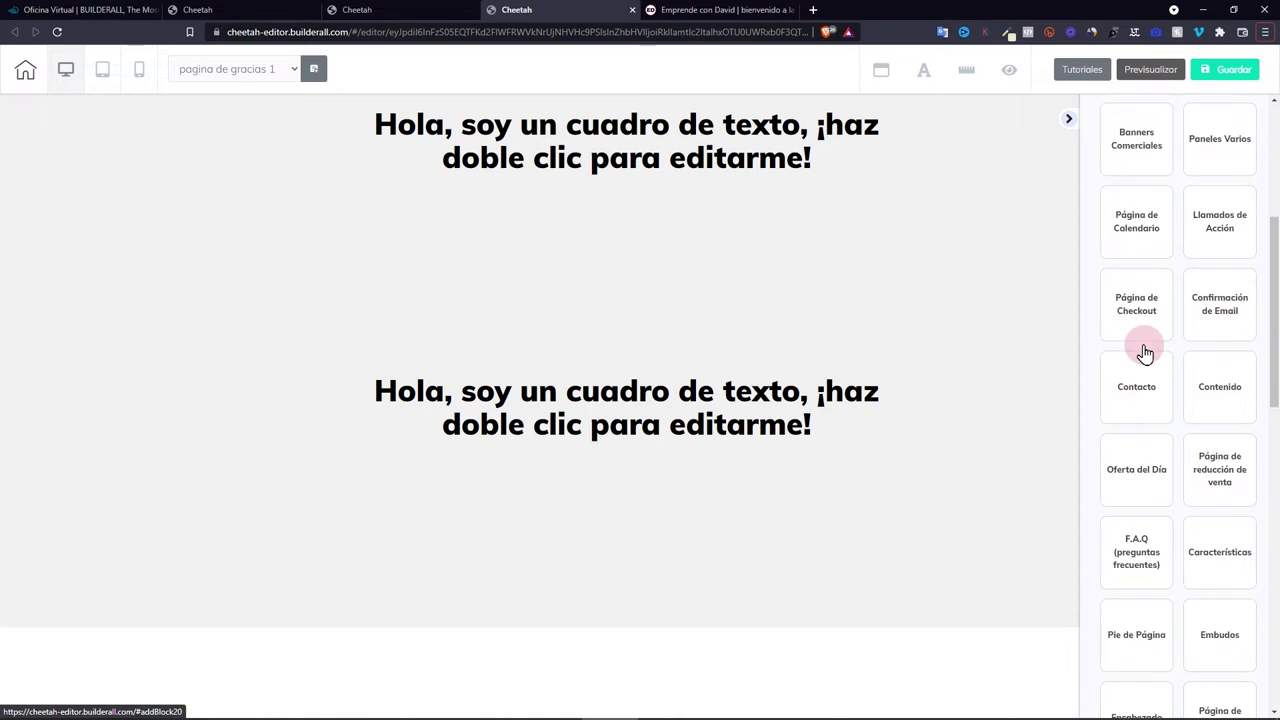
scroll(1150, 340, "up", 1)
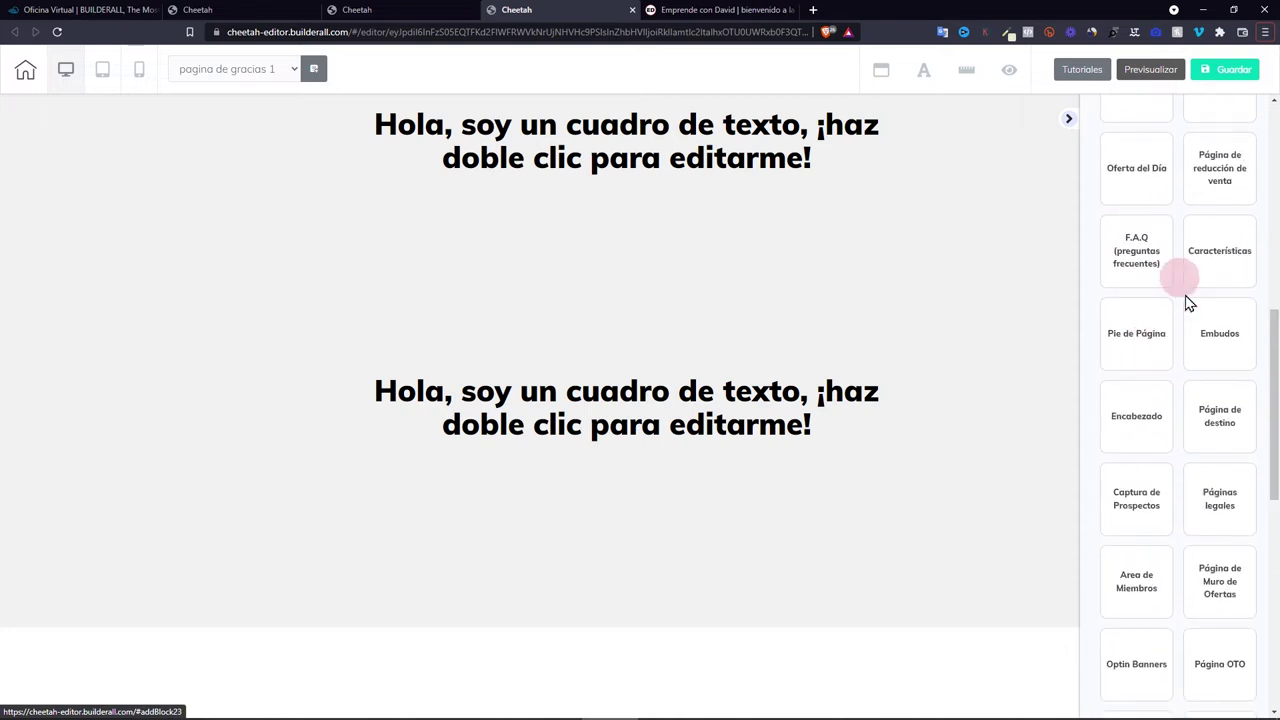
left_click(1229, 257)
scroll(1183, 372, "down", 4)
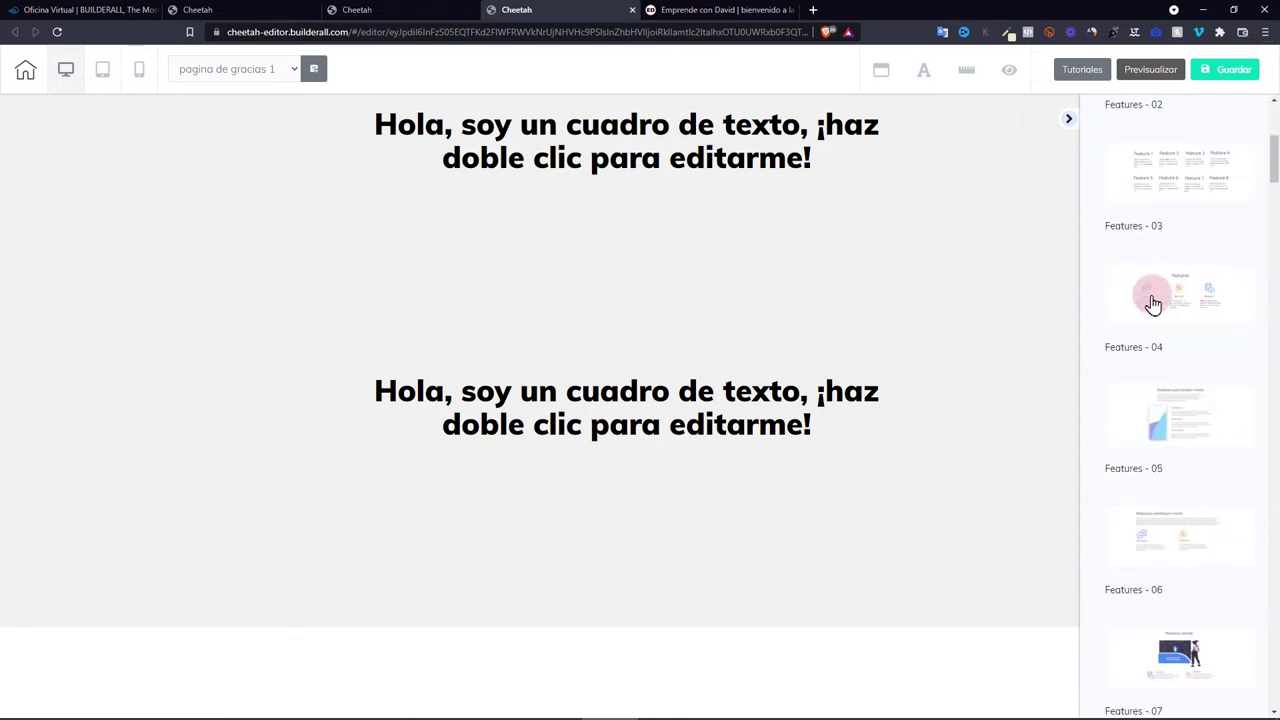
left_click_drag(1173, 292, 587, 427)
left_click(638, 378)
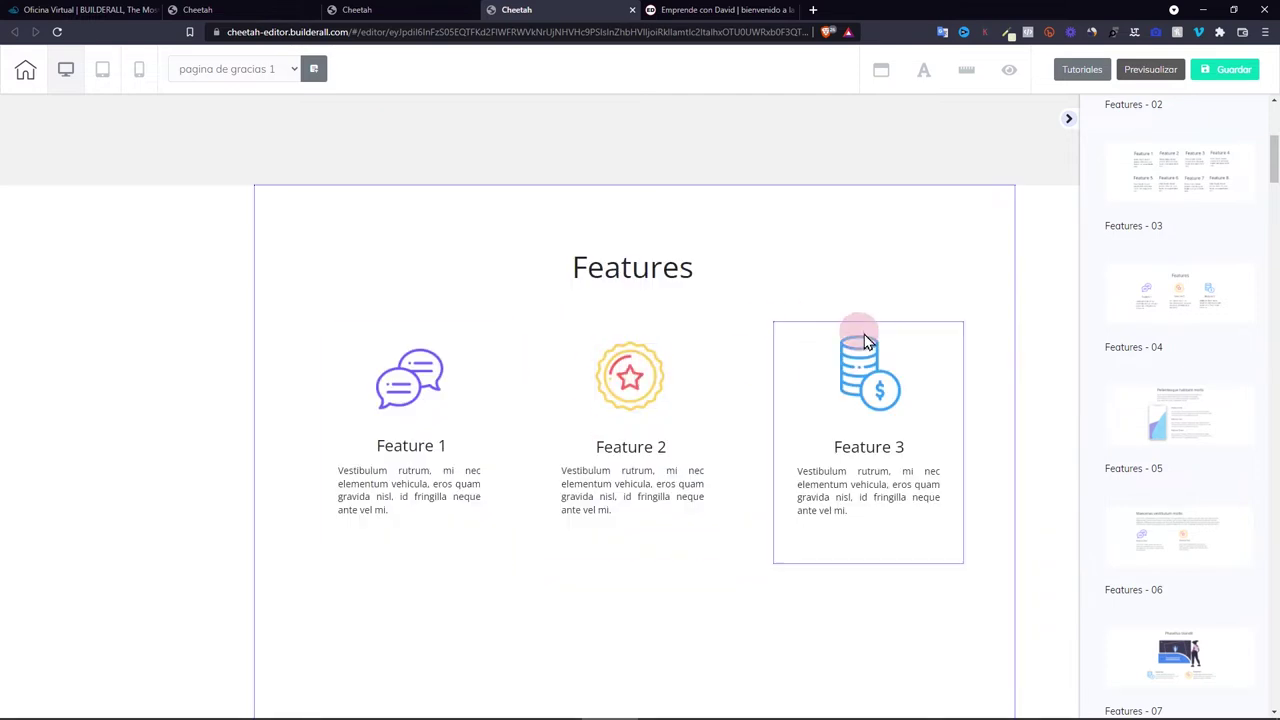
Reduce the top panel's minimum height to 148 and shrink its height to about 154.
scroll(814, 457, "up", 5)
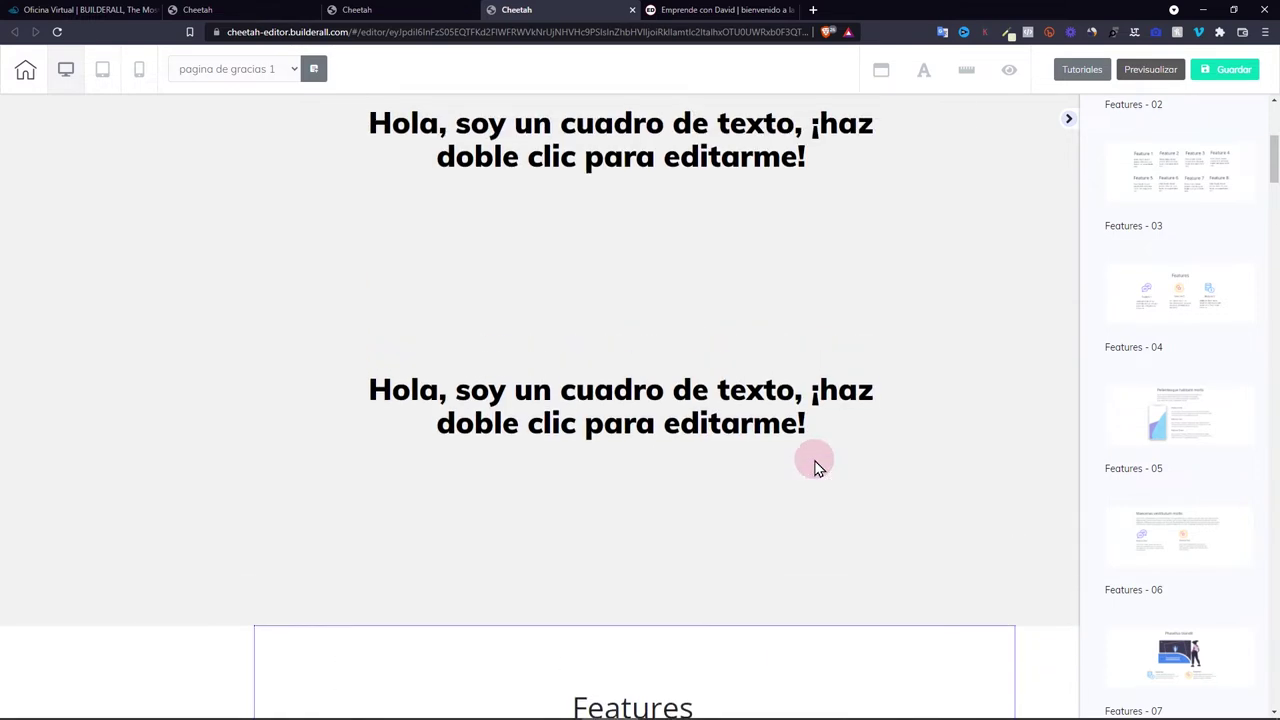
left_click(517, 289)
left_click_drag(637, 360, 643, 200)
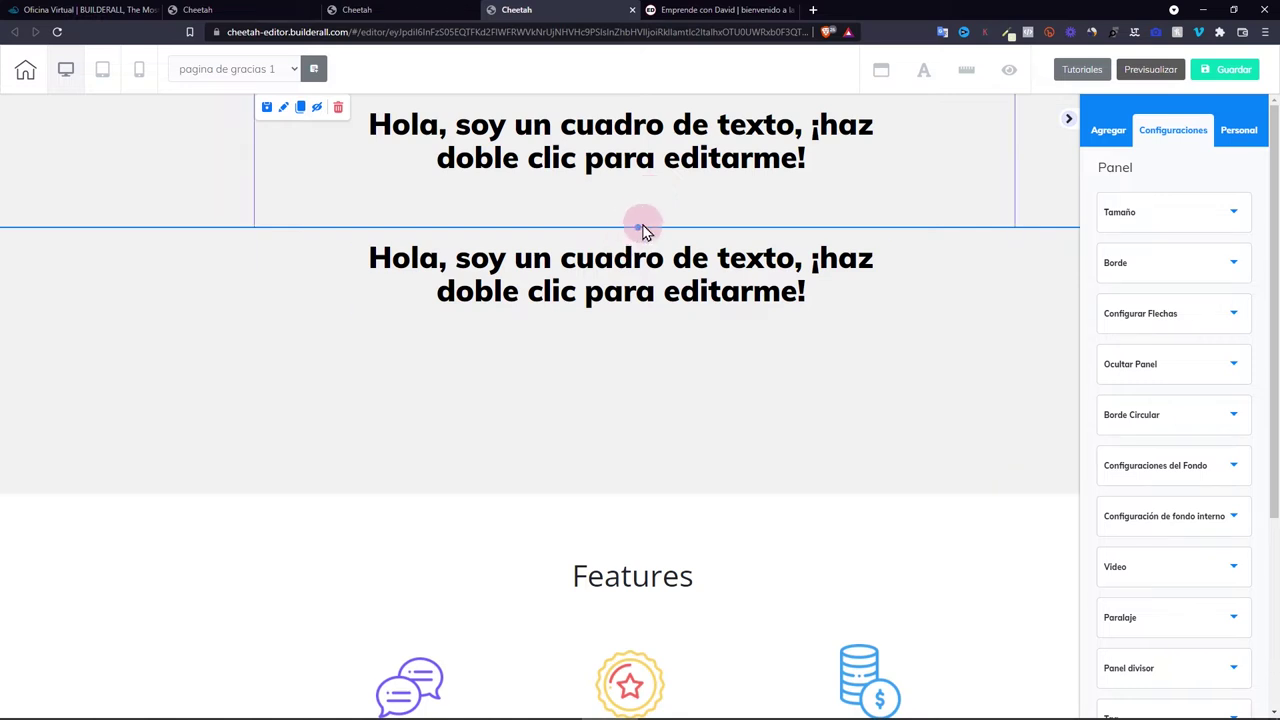
left_click(1152, 207)
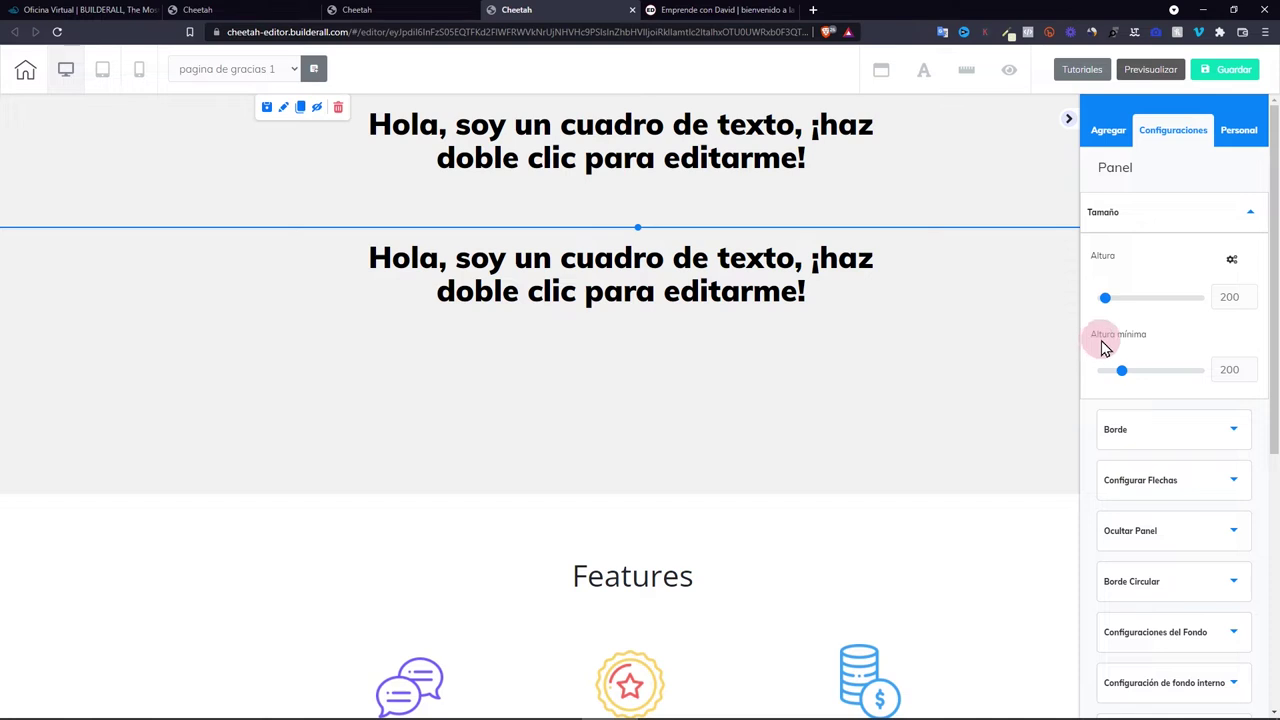
left_click_drag(1120, 370, 1120, 372)
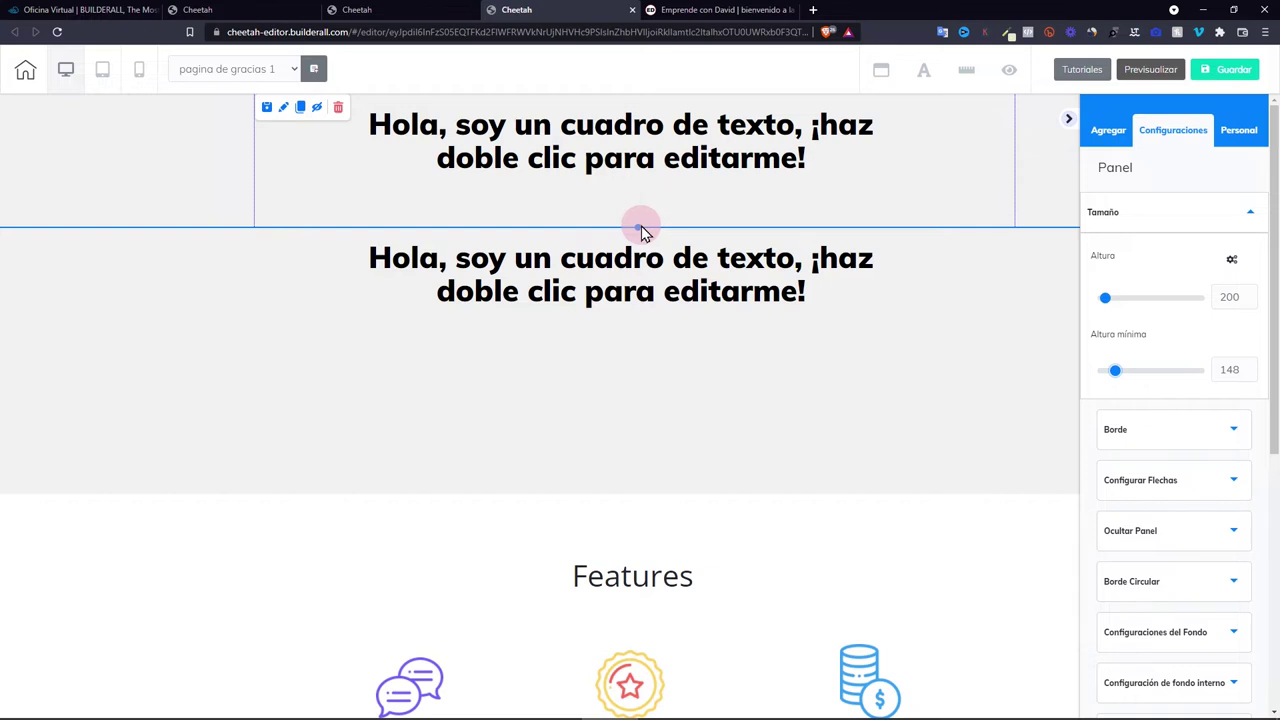
left_click_drag(641, 230, 637, 196)
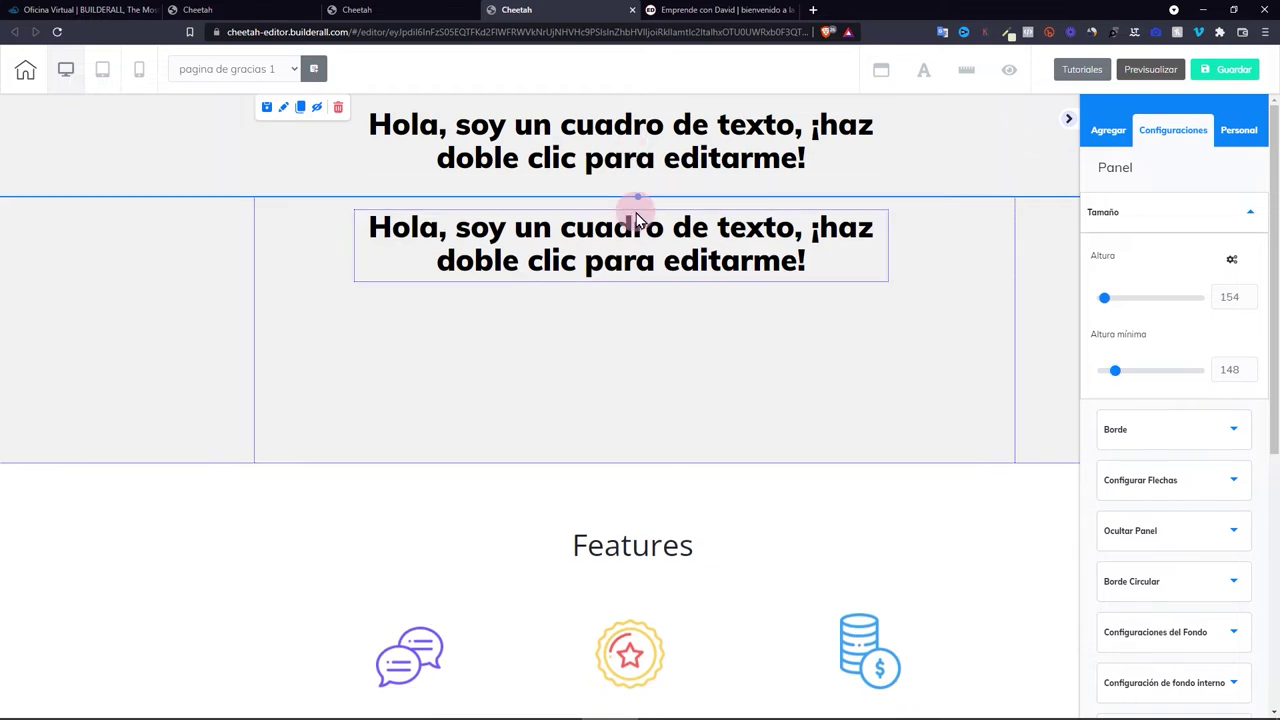
Replace the top panel's placeholder text with "¡GRACIAS POR SUSCRIBIRTE!".
double_click(444, 143)
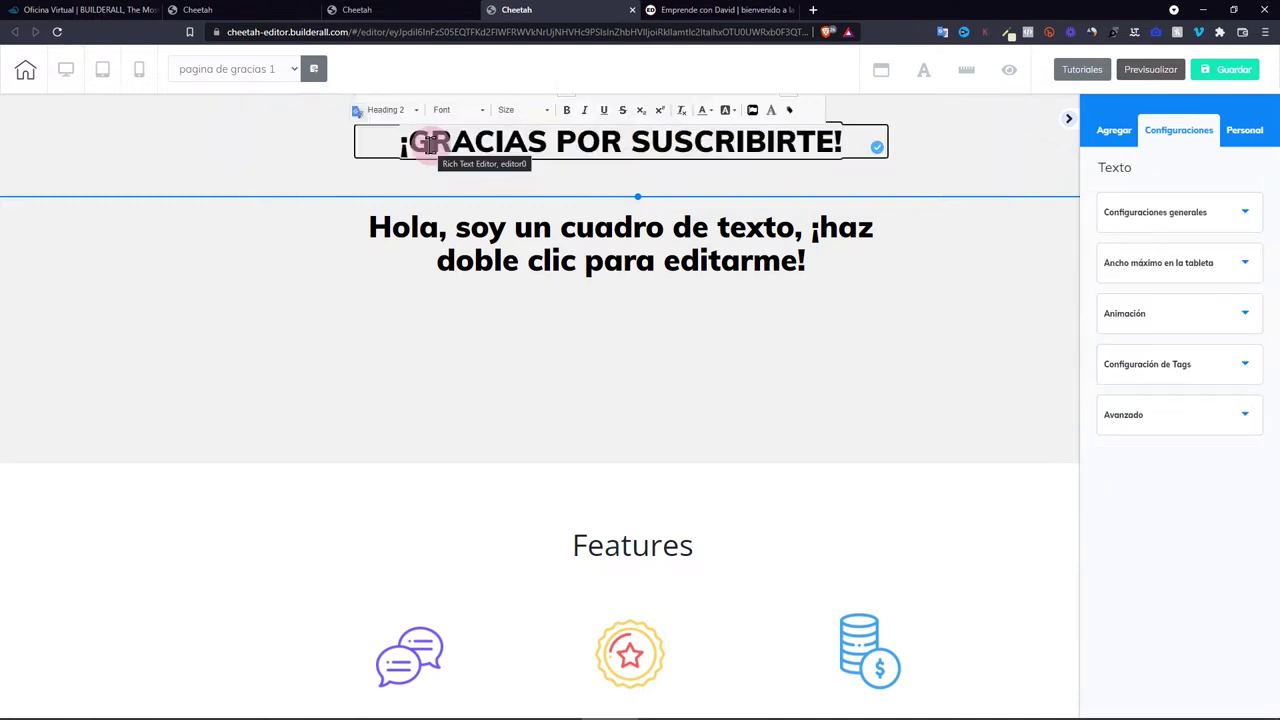
left_click(557, 204)
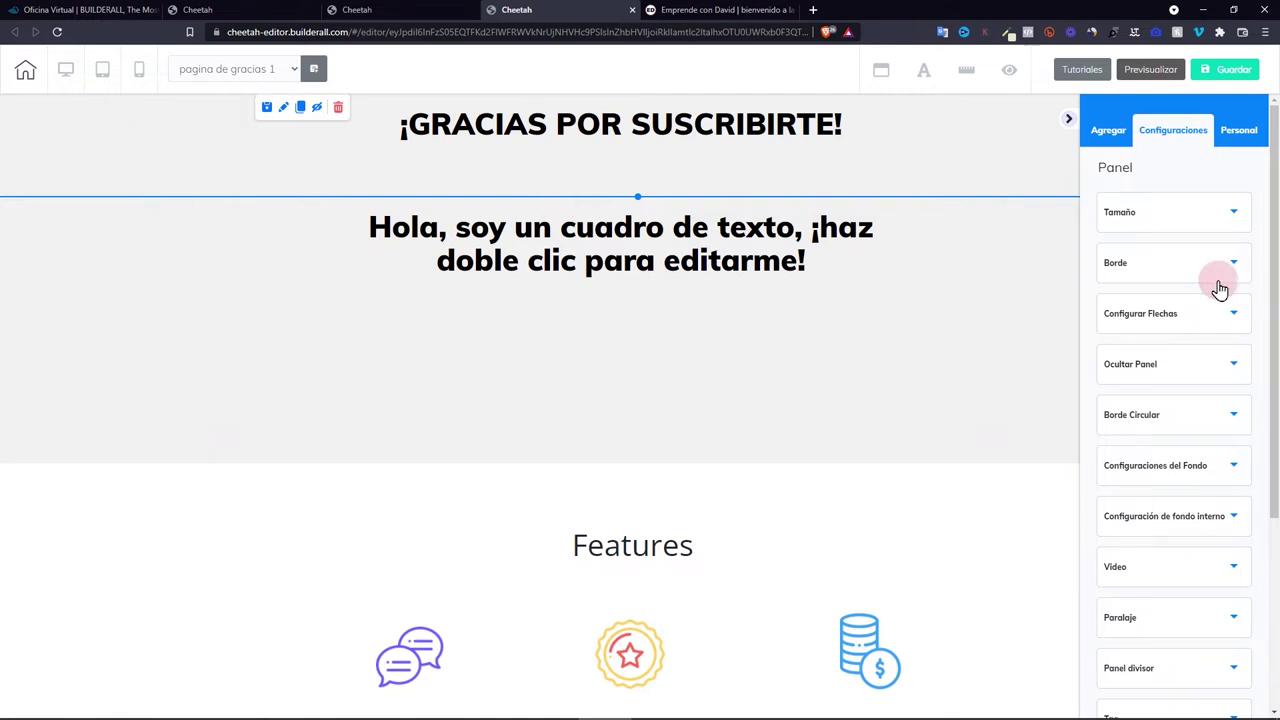
Switch the top panel's background colour type to Color Degradado.
left_click(1160, 478)
scroll(1160, 478, "down", 3)
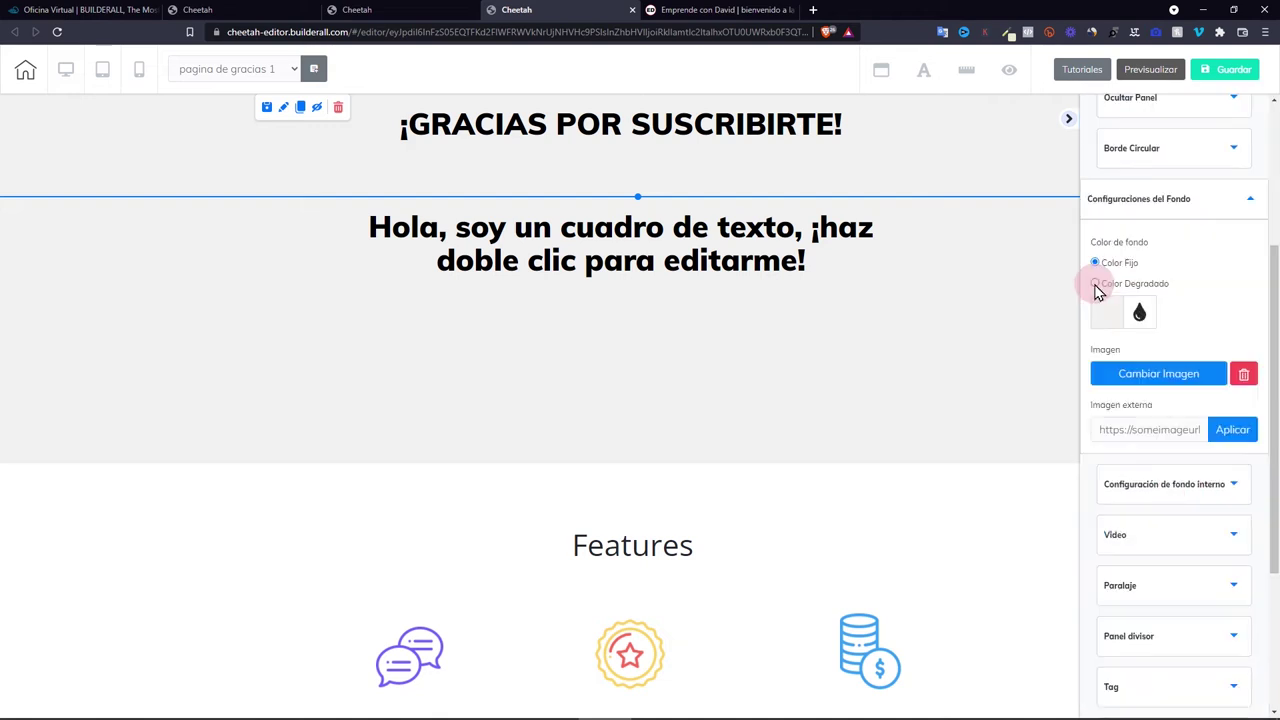
left_click(1095, 284)
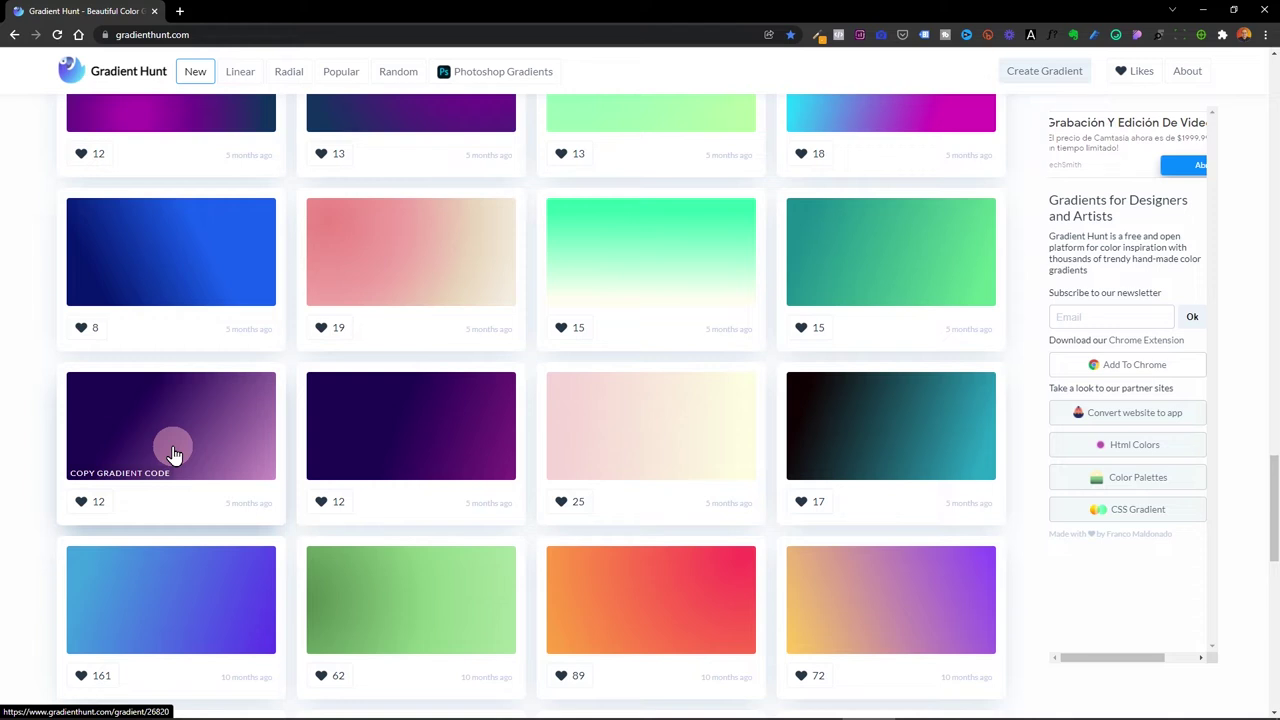
In Gradient Hunt, open the dark-to-bright blue gradient and sample its dark blue end with the colour picker.
left_click(199, 262)
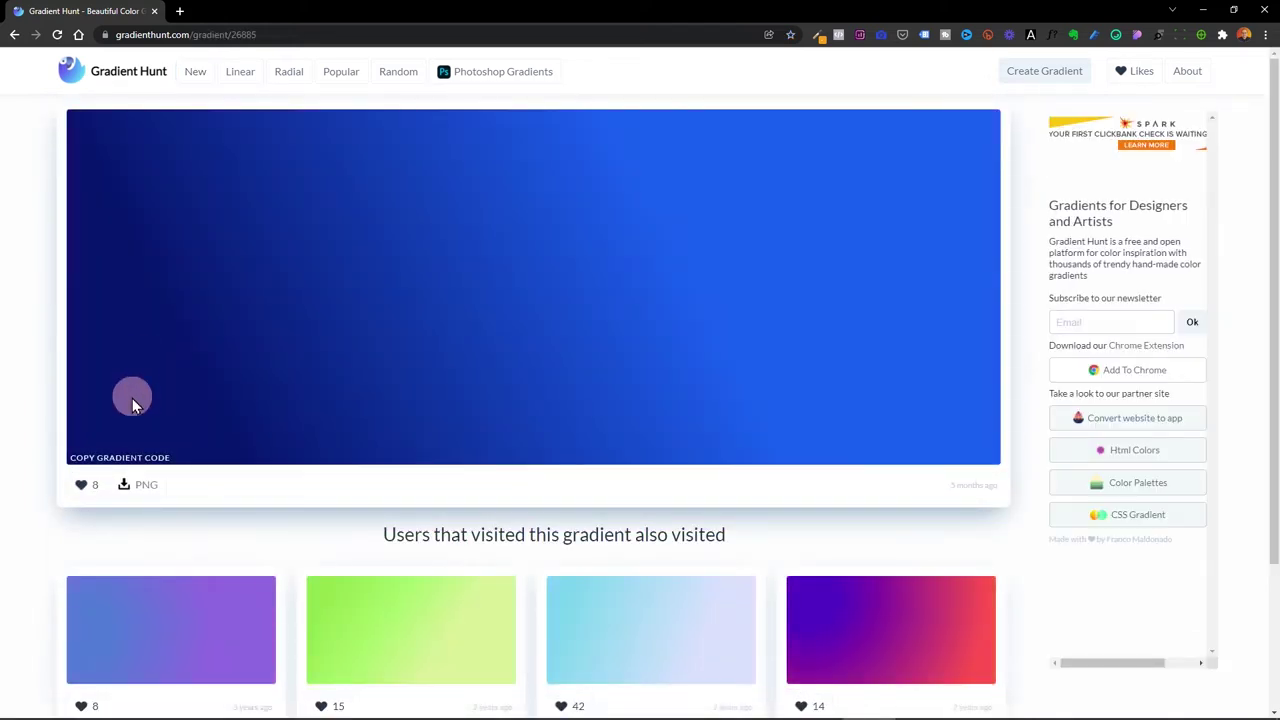
left_click(818, 34)
left_click(969, 170)
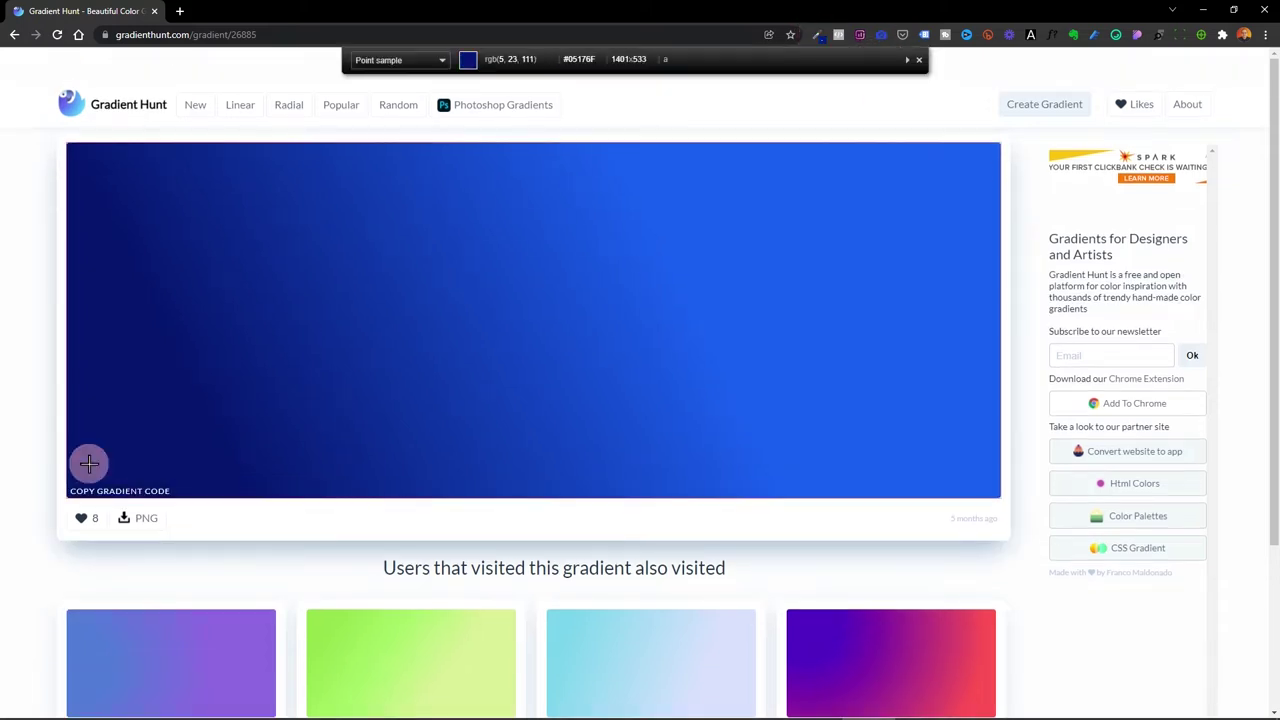
key("Escape")
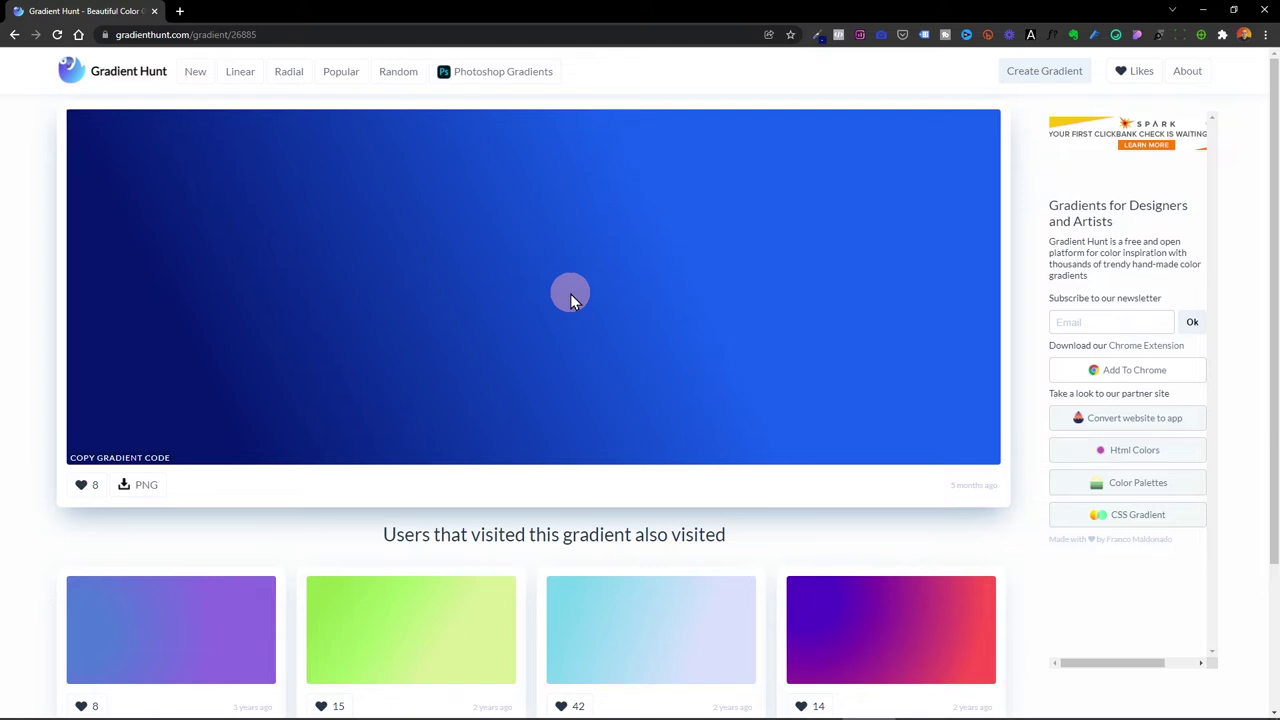
Back in the Cheetah editor, set the top panel's gradient from the sampled dark blue to bright blue 185FF0.
key("alt+Tab")
left_click(1138, 315)
double_click(1125, 487)
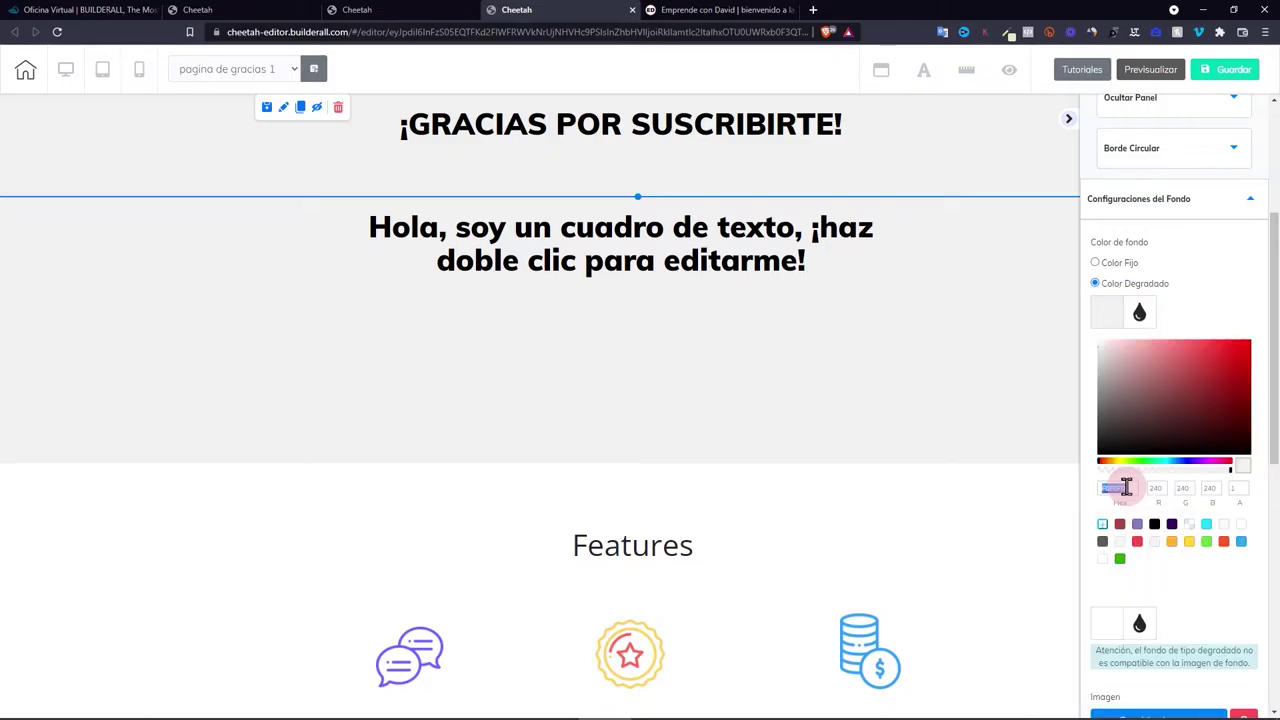
key("ctrl+v")
left_click(1139, 313)
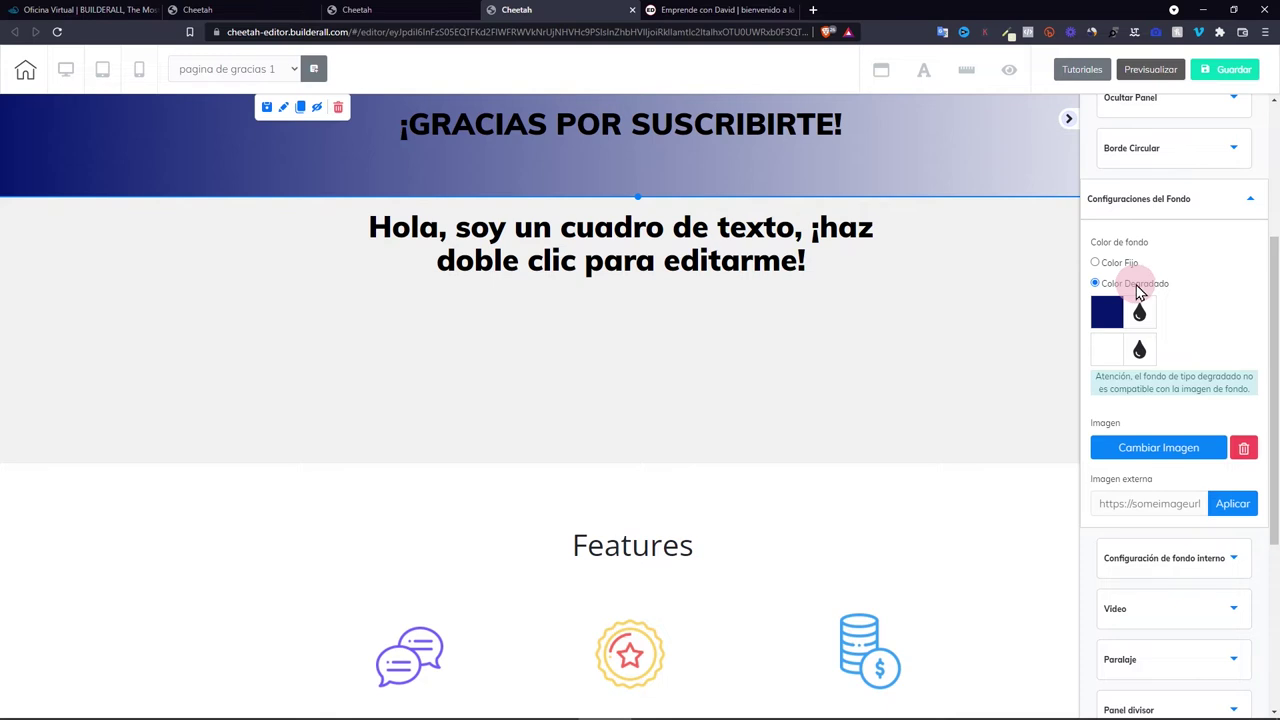
left_click(1140, 350)
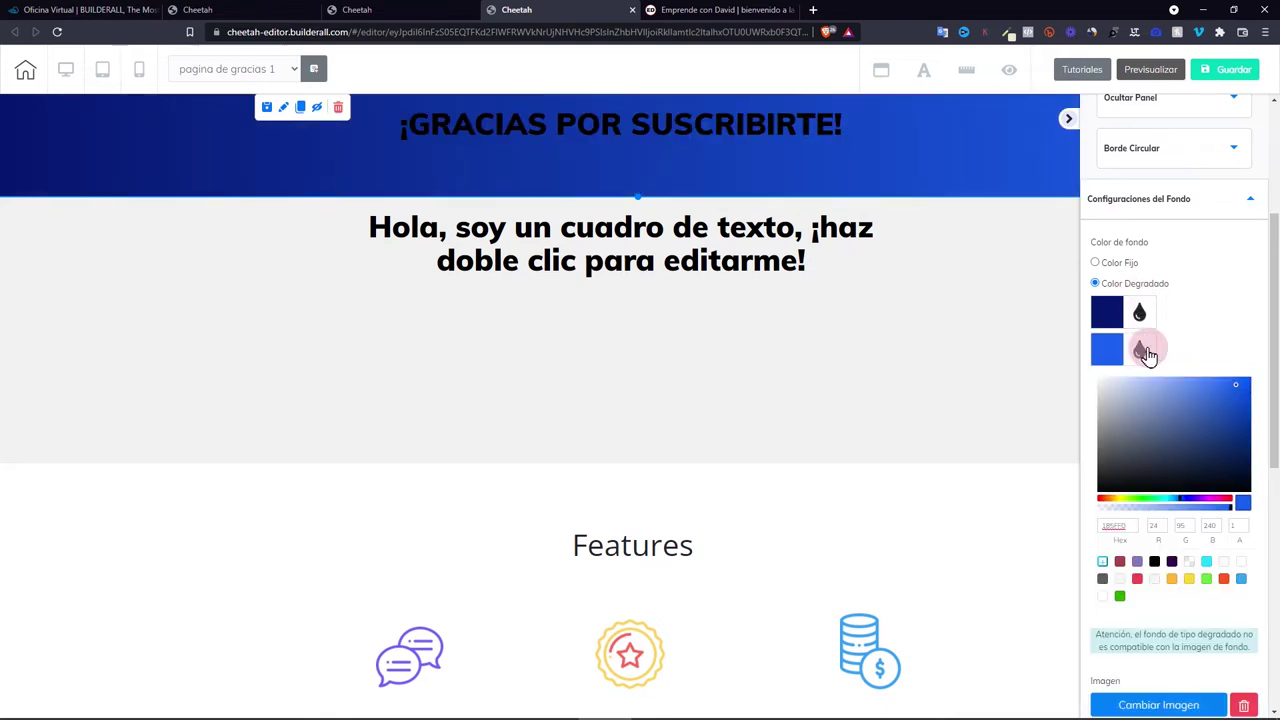
Recolour the "¡GRACIAS POR SUSCRIBIRTE!" heading white and centre its text box in the top panel.
left_click(774, 133)
left_click(762, 129)
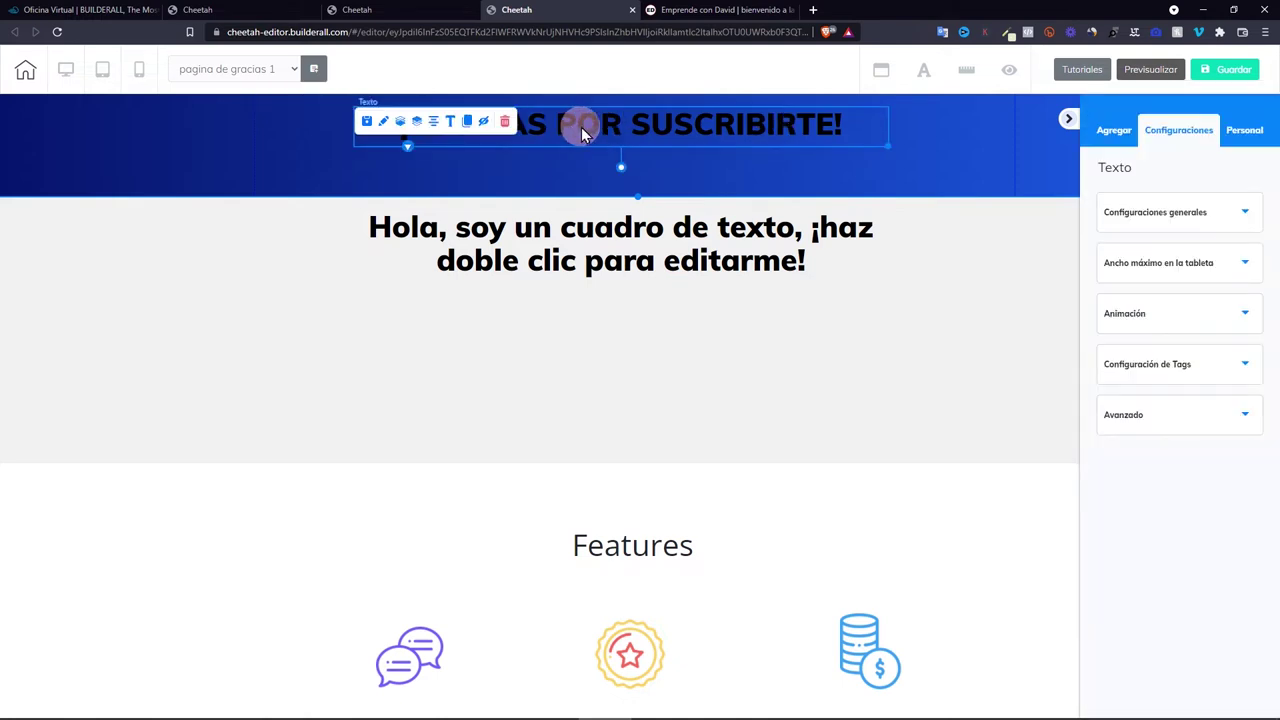
double_click(635, 140)
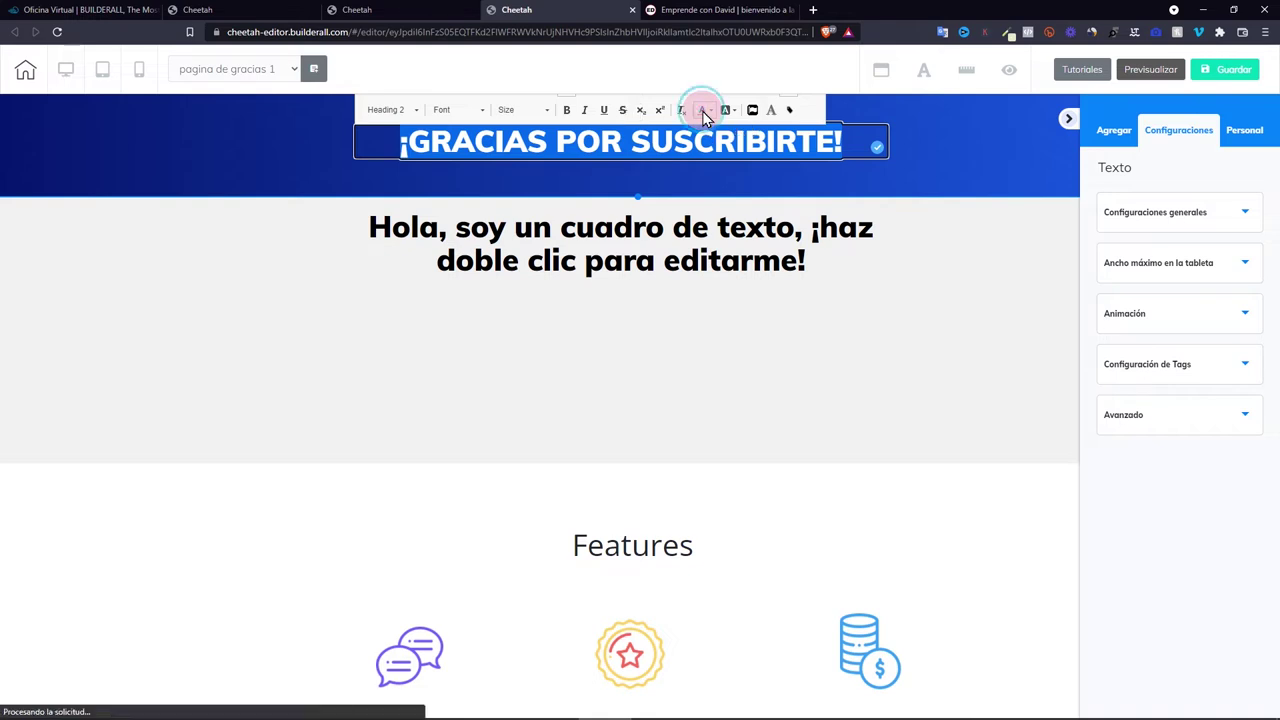
left_click(703, 130)
left_click(703, 130)
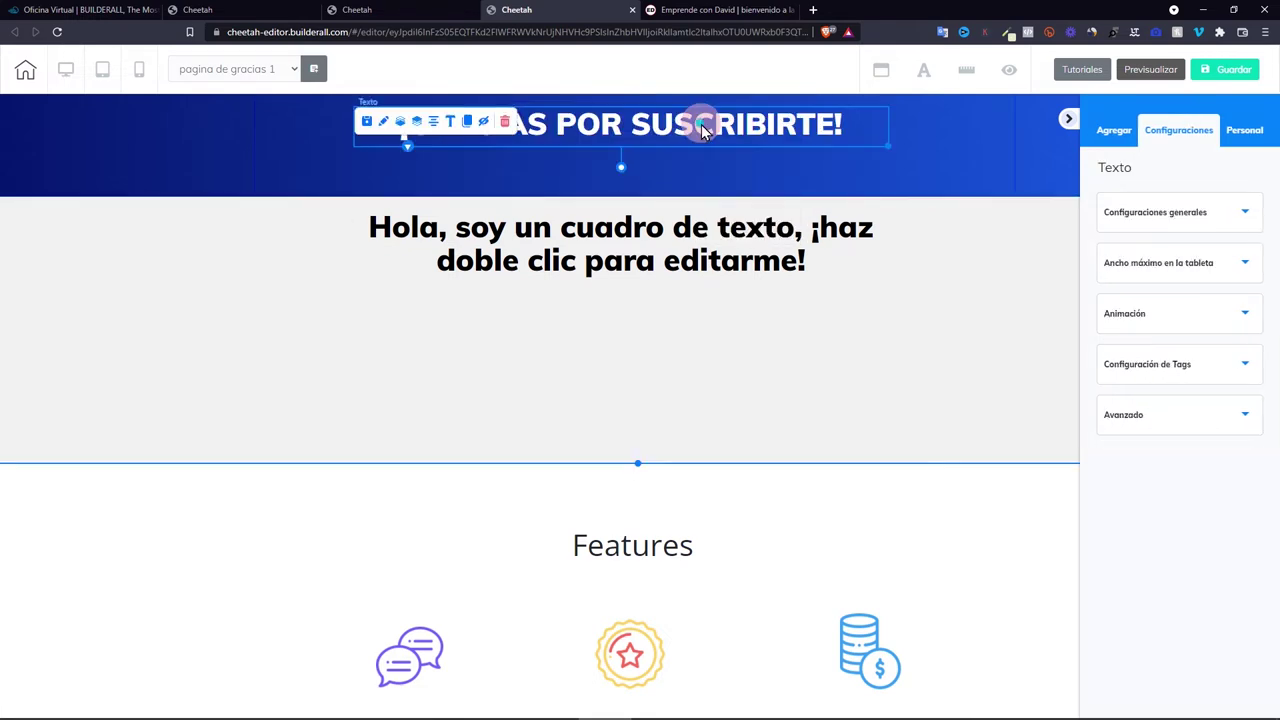
left_click(434, 120)
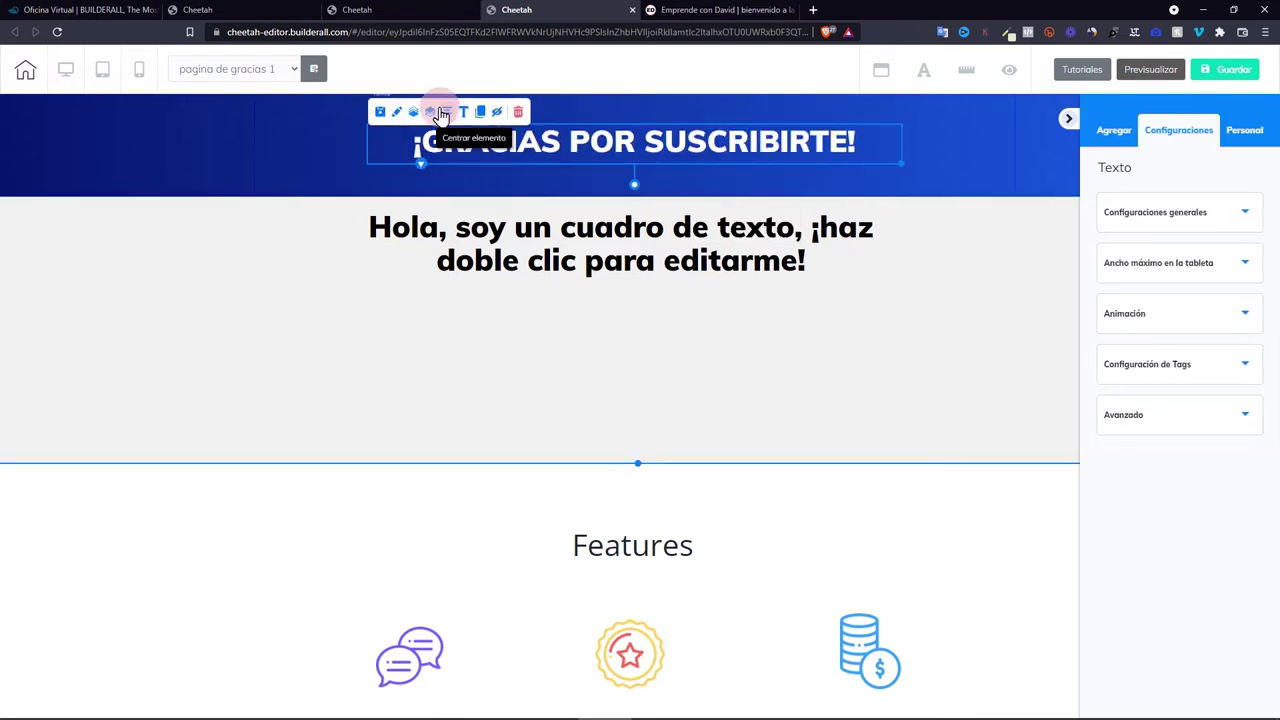
left_click(789, 379)
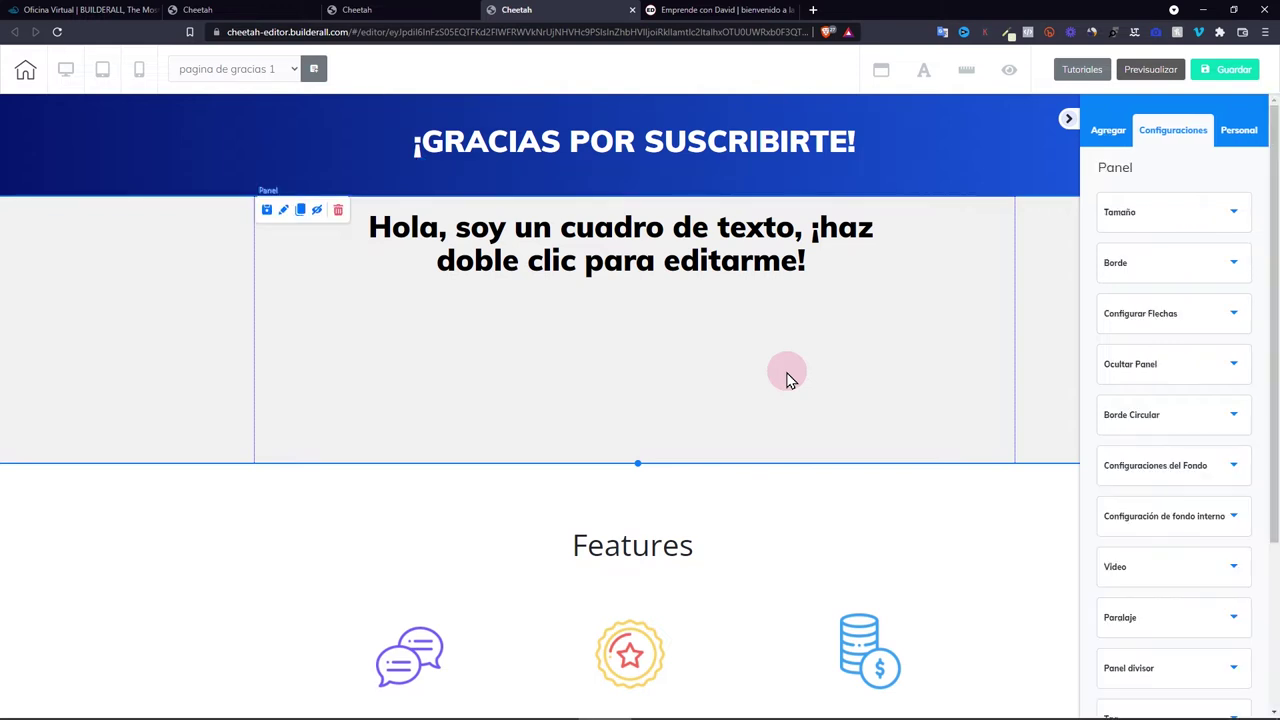
Set the page background image to Health_and_Sport_00024 from the library's HEALTH_AND_SPORT folder.
left_click(881, 78)
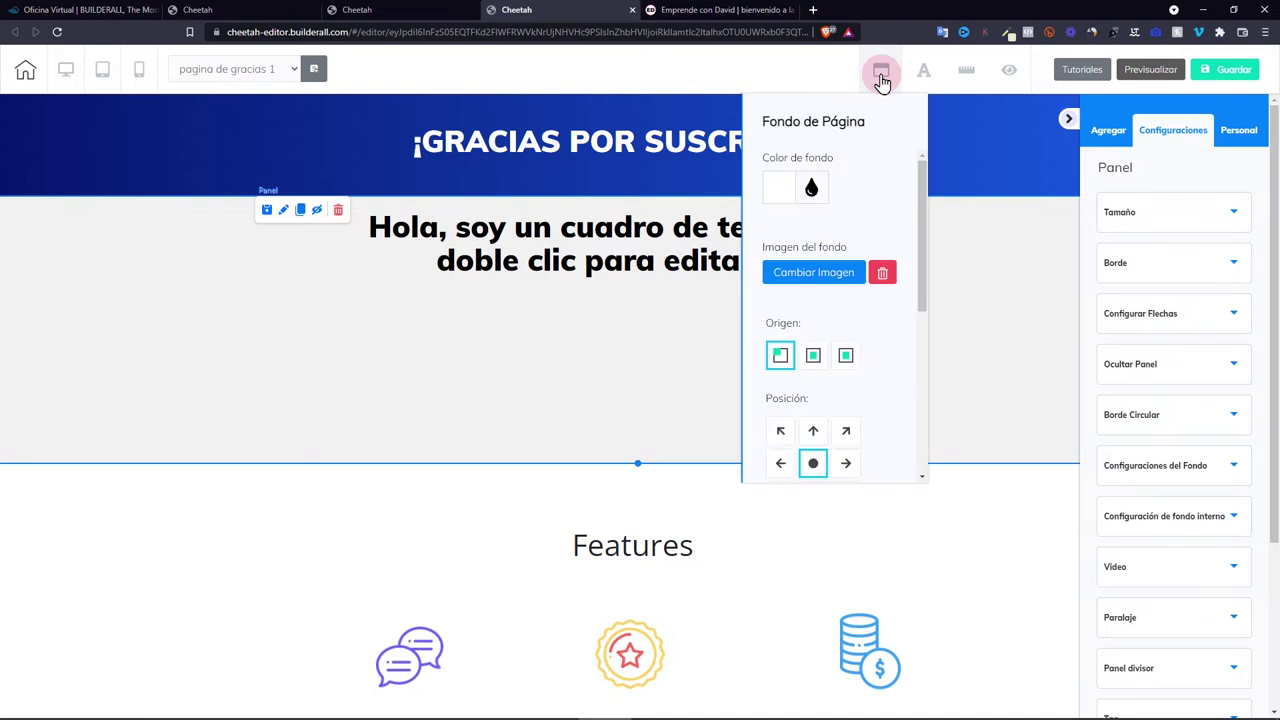
scroll(813, 210, "down", 1)
left_click(818, 206)
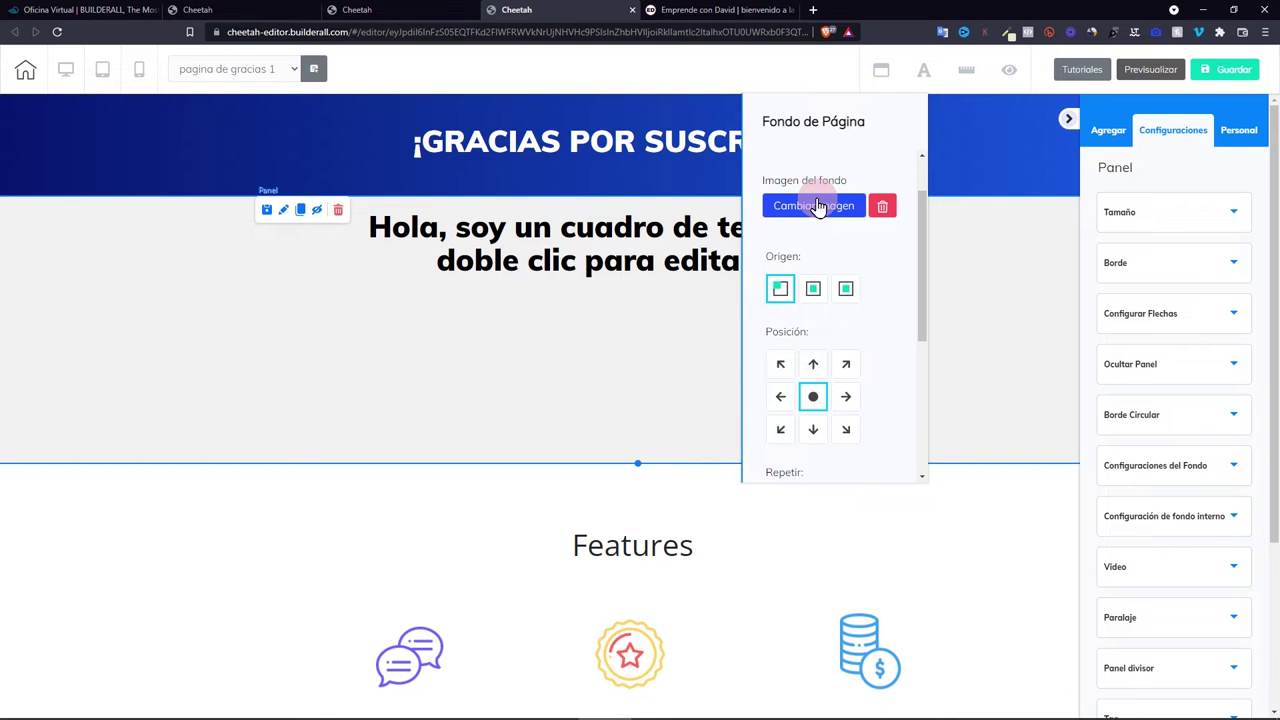
left_click(813, 210)
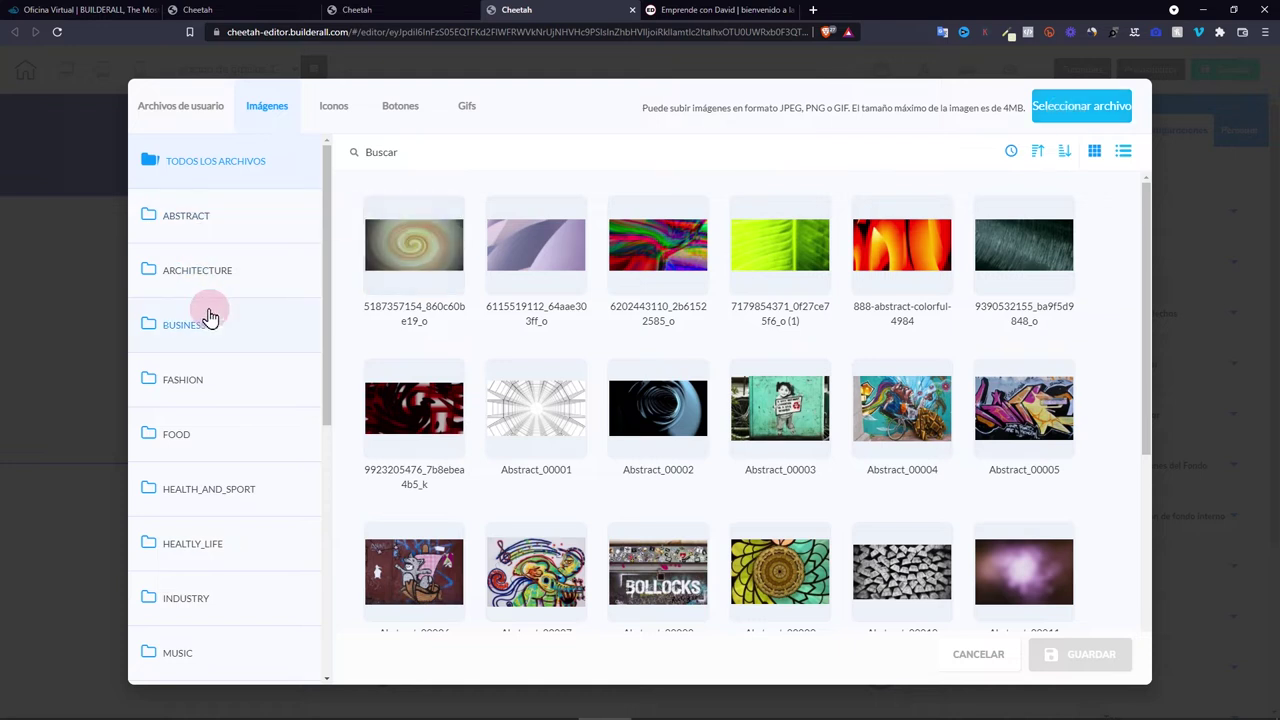
scroll(210, 317, "down", 3)
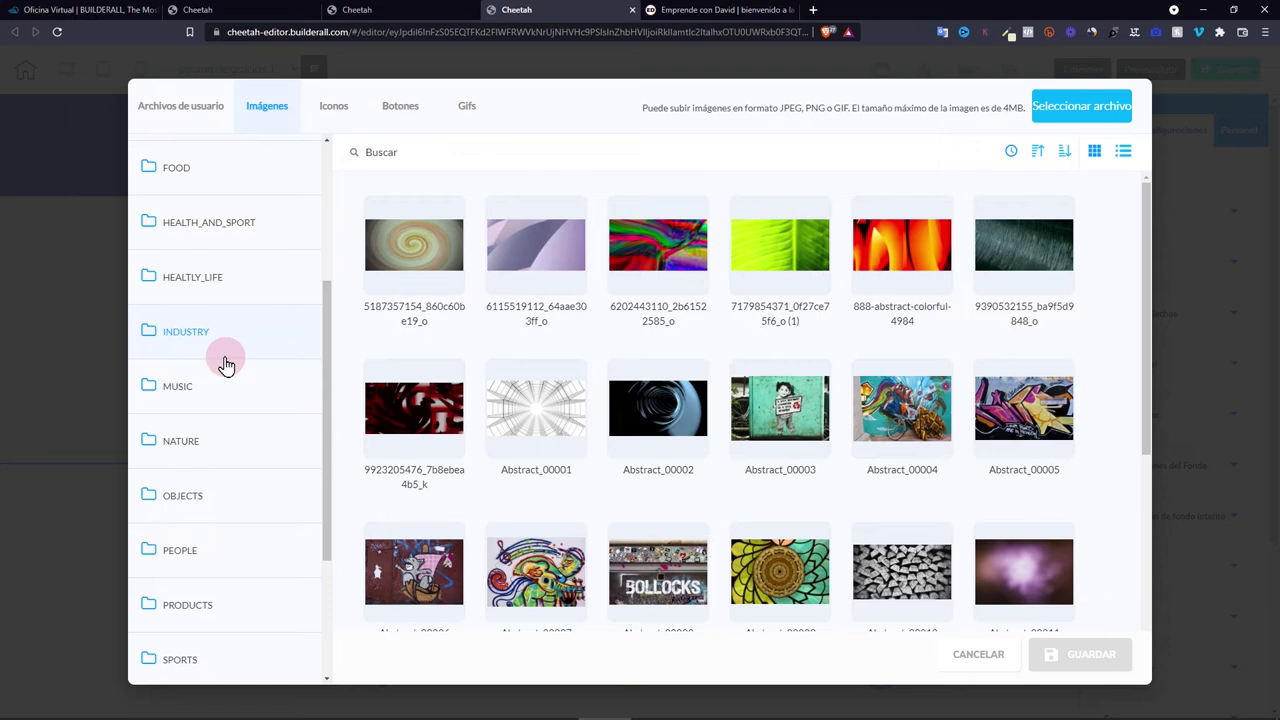
left_click(200, 226)
left_click(195, 167)
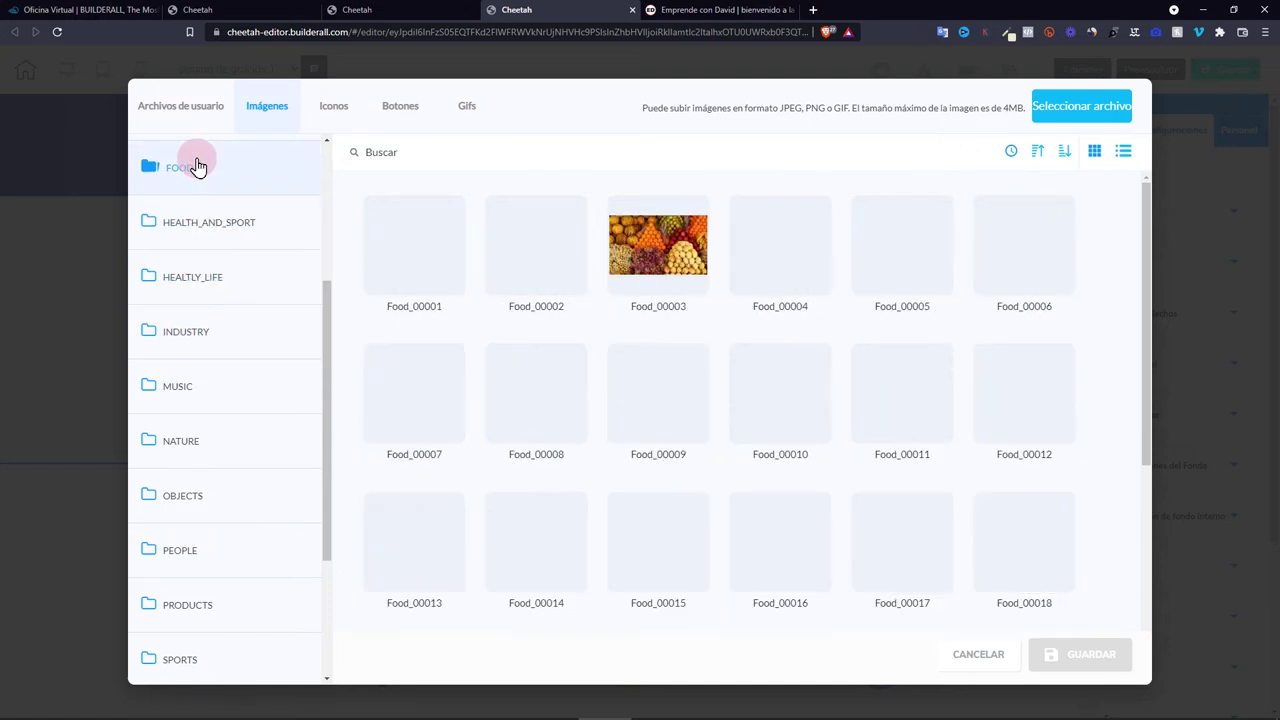
left_click(205, 222)
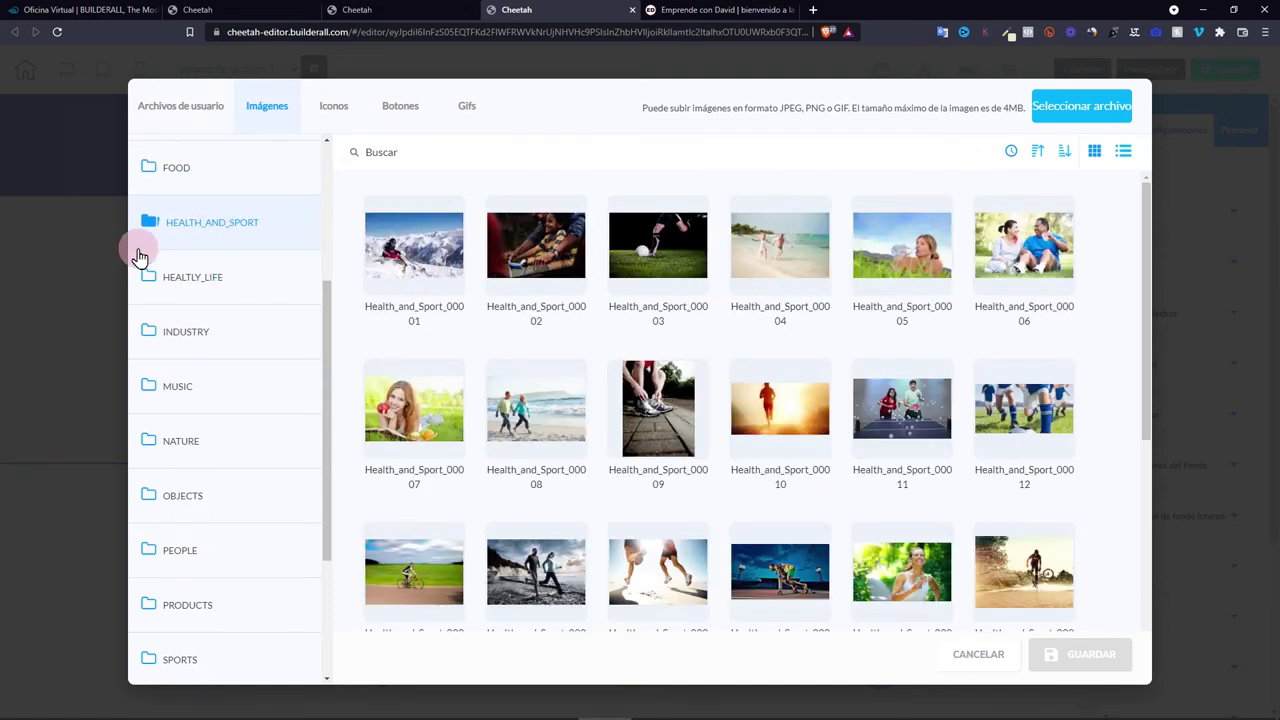
scroll(606, 497, "down", 3)
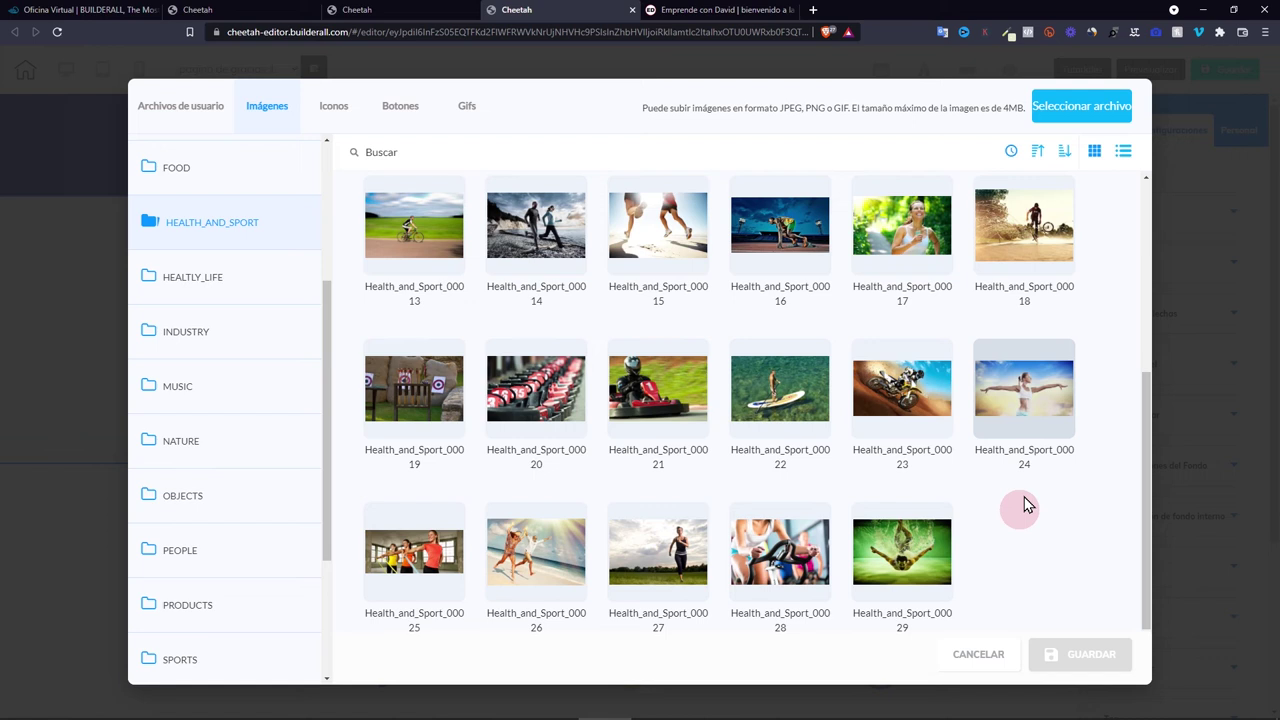
left_click(1029, 420)
left_click(1082, 654)
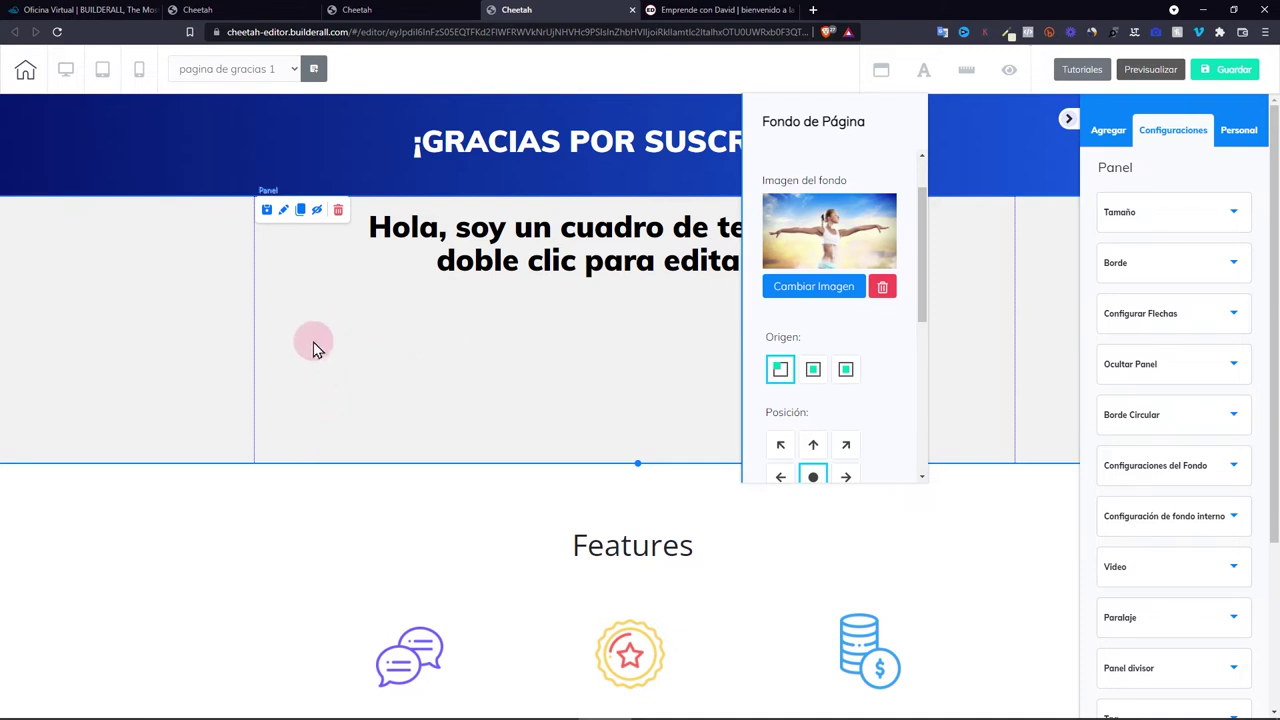
left_click(884, 79)
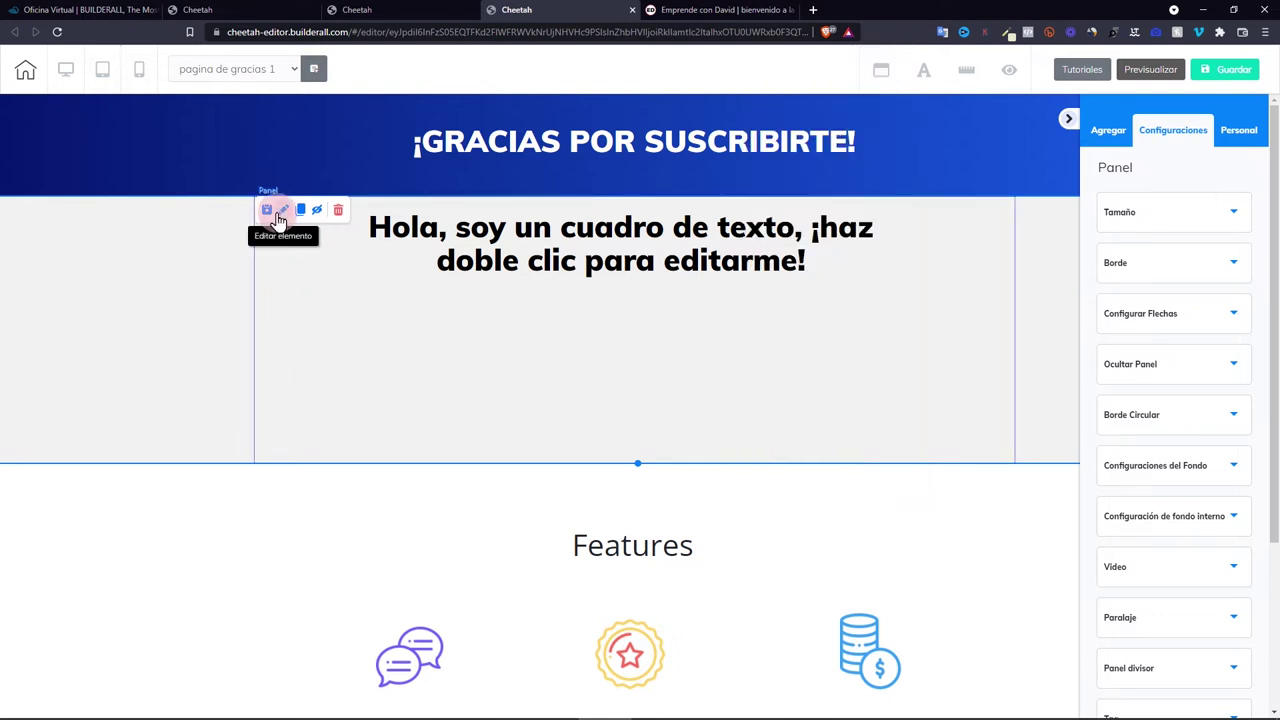
Make the fixed background colour of the text panel below the heading fully transparent, with alpha 0.
left_click(1158, 479)
scroll(1154, 471, "down", 3)
left_click(1139, 313)
left_click_drag(1205, 477, 878, 491)
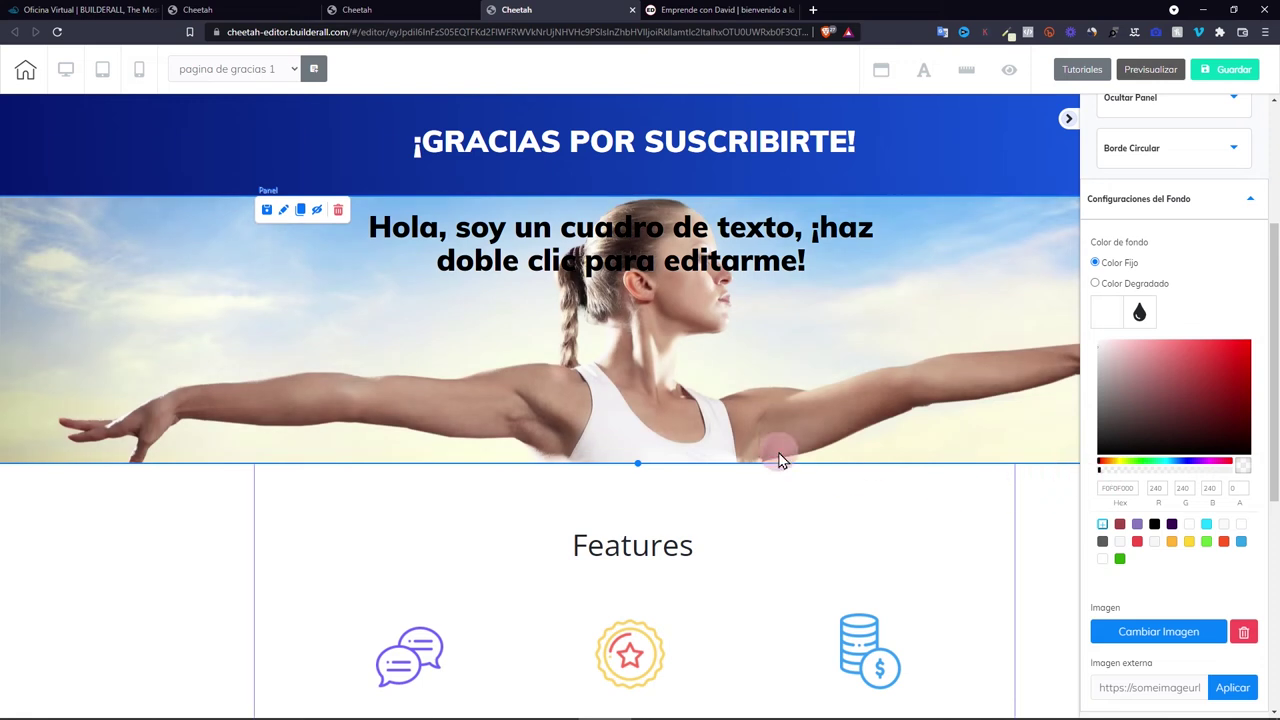
Extend the transparent panel downward and move its placeholder text box to the panel's middle.
left_click(614, 352)
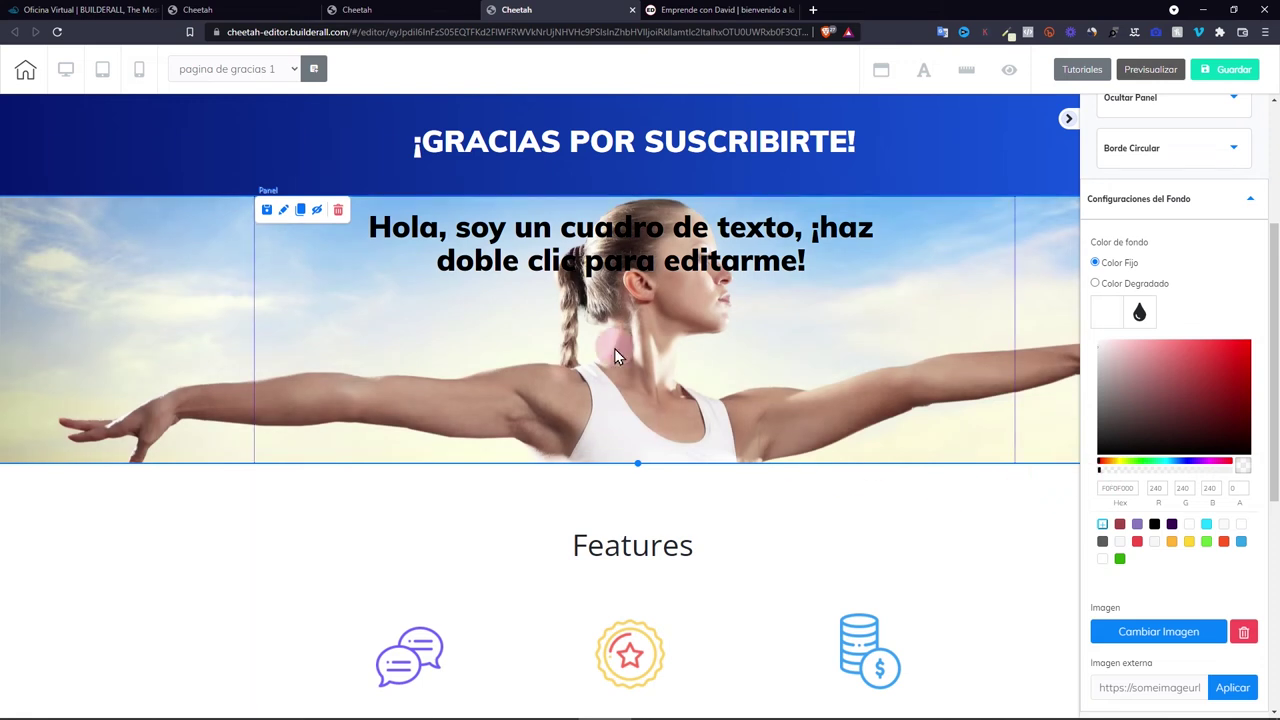
left_click_drag(637, 462, 597, 586)
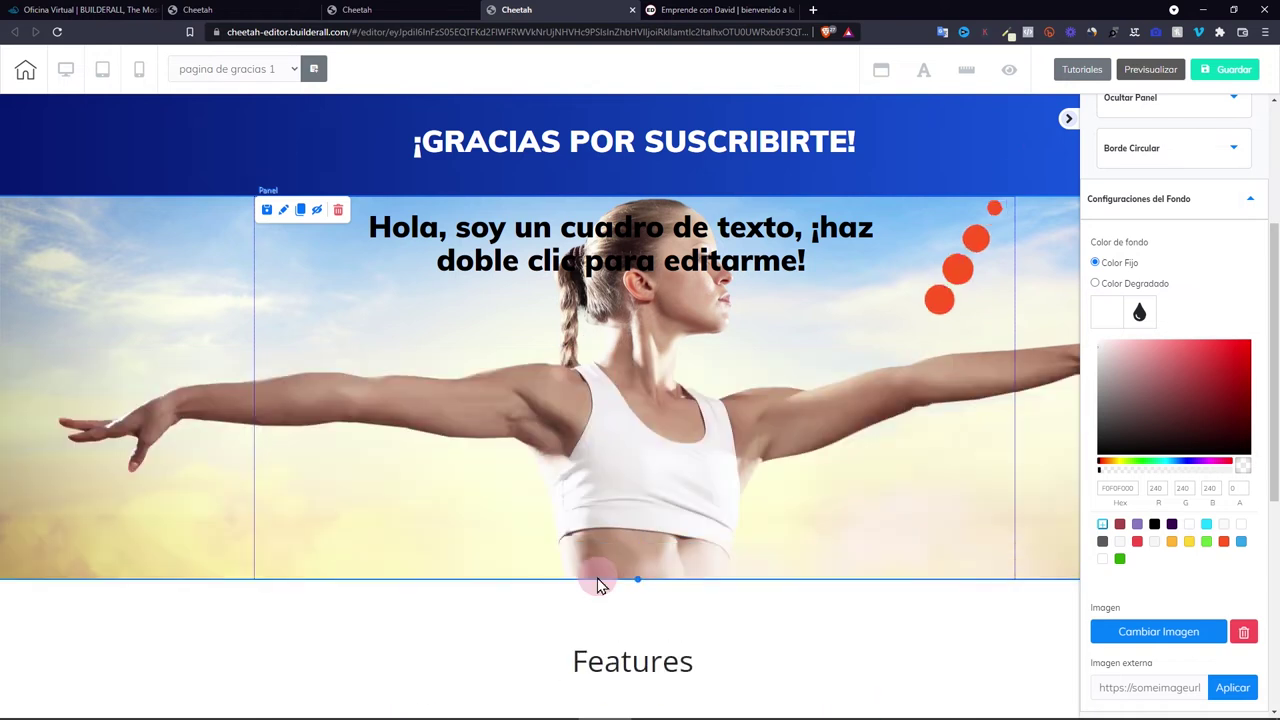
left_click_drag(700, 251, 724, 375)
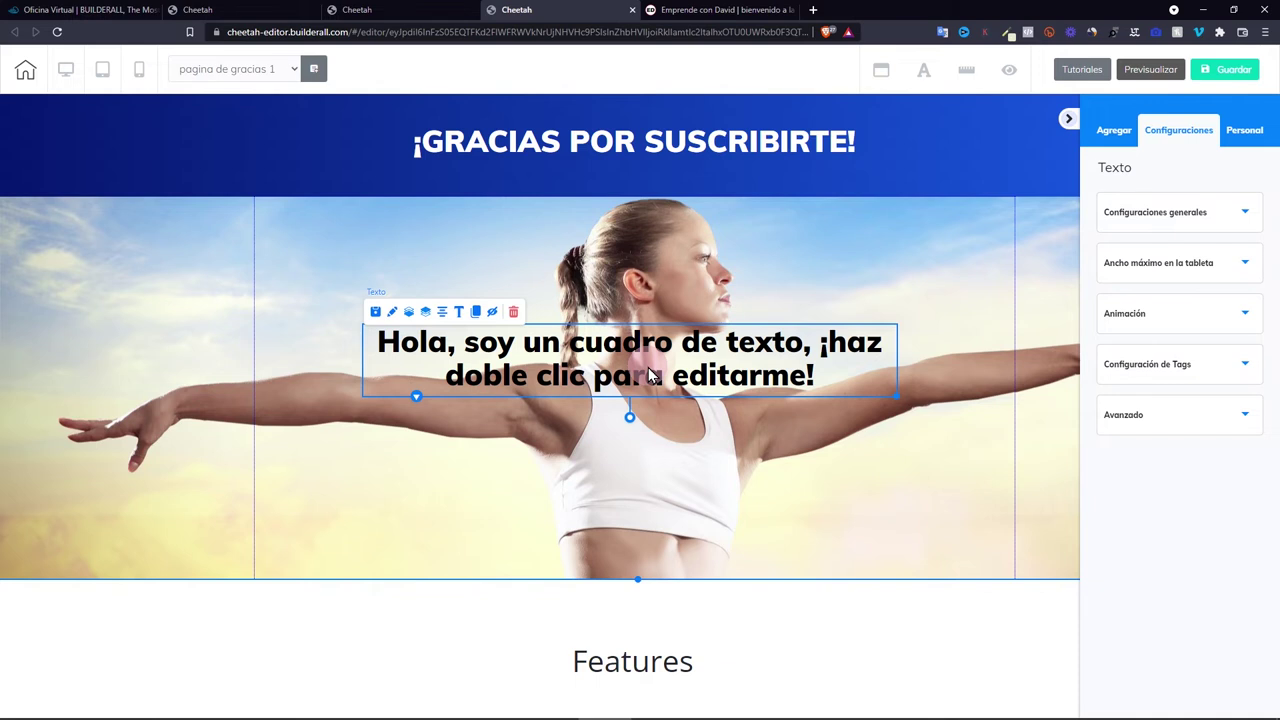
Give the text panel a semi-transparent white background colour over the page image.
left_click(173, 247)
left_click(1194, 470)
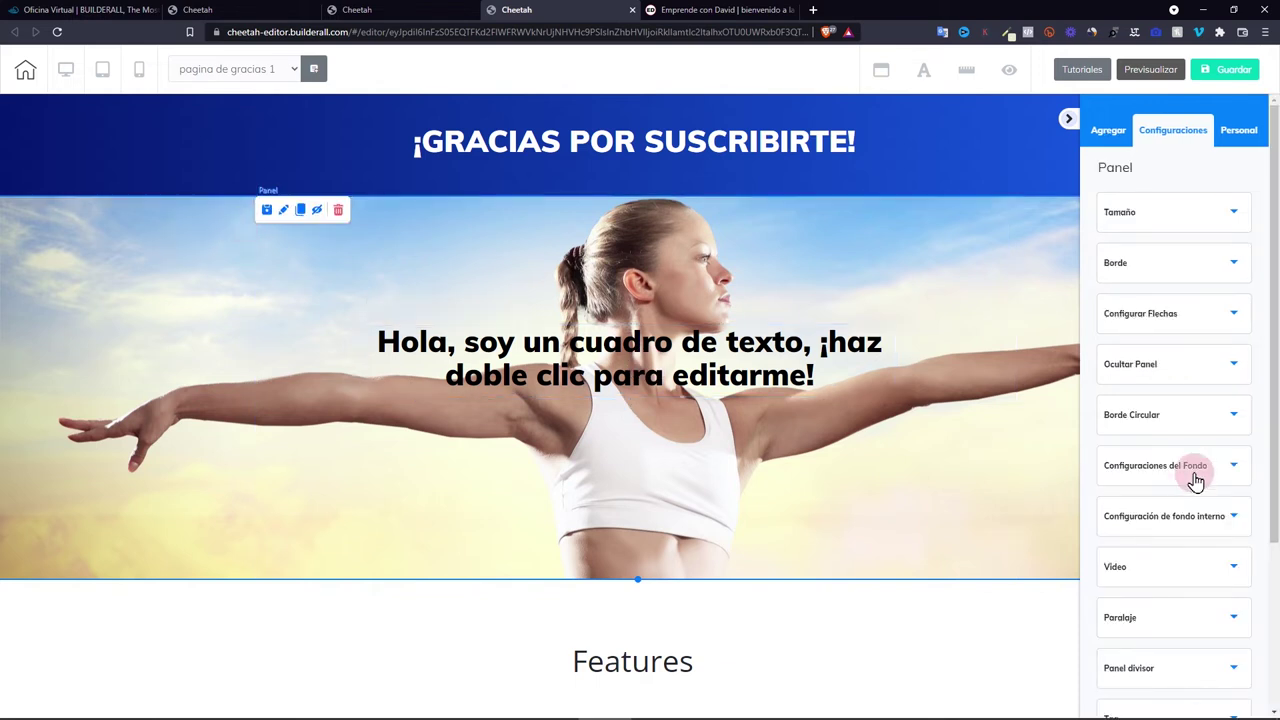
left_click(1134, 589)
left_click(1181, 468)
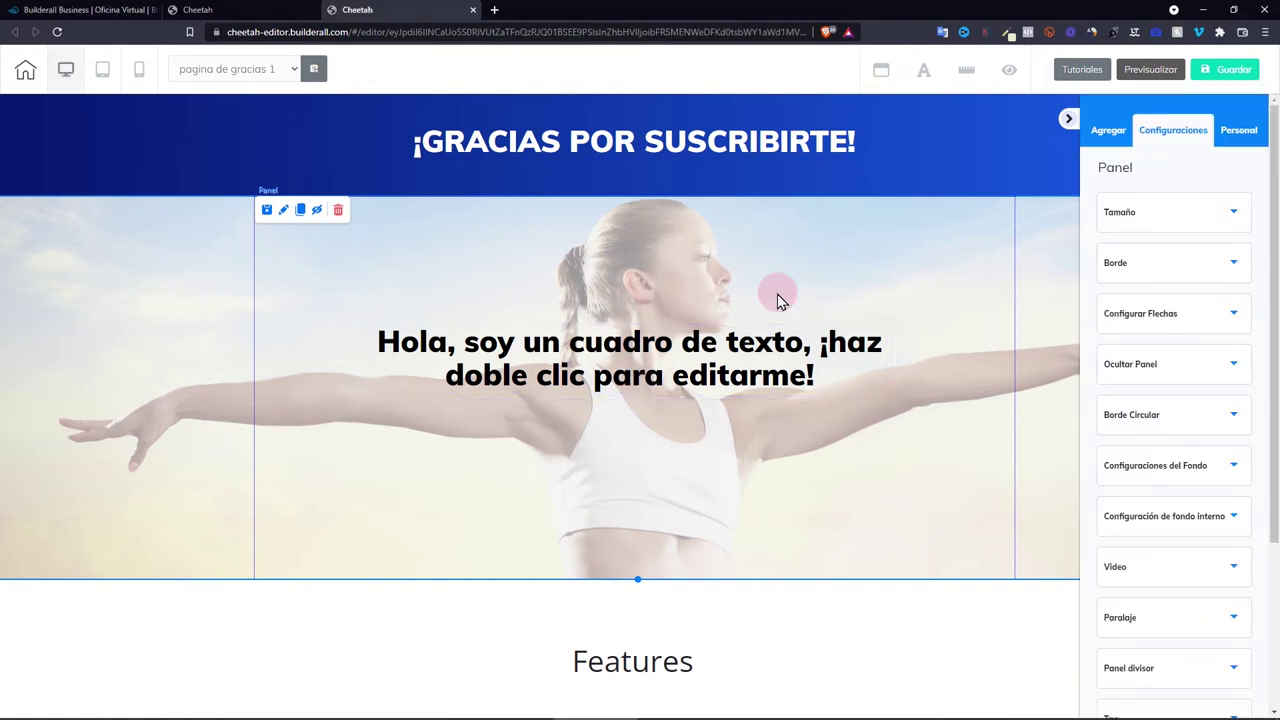
scroll(780, 300, "down", 4)
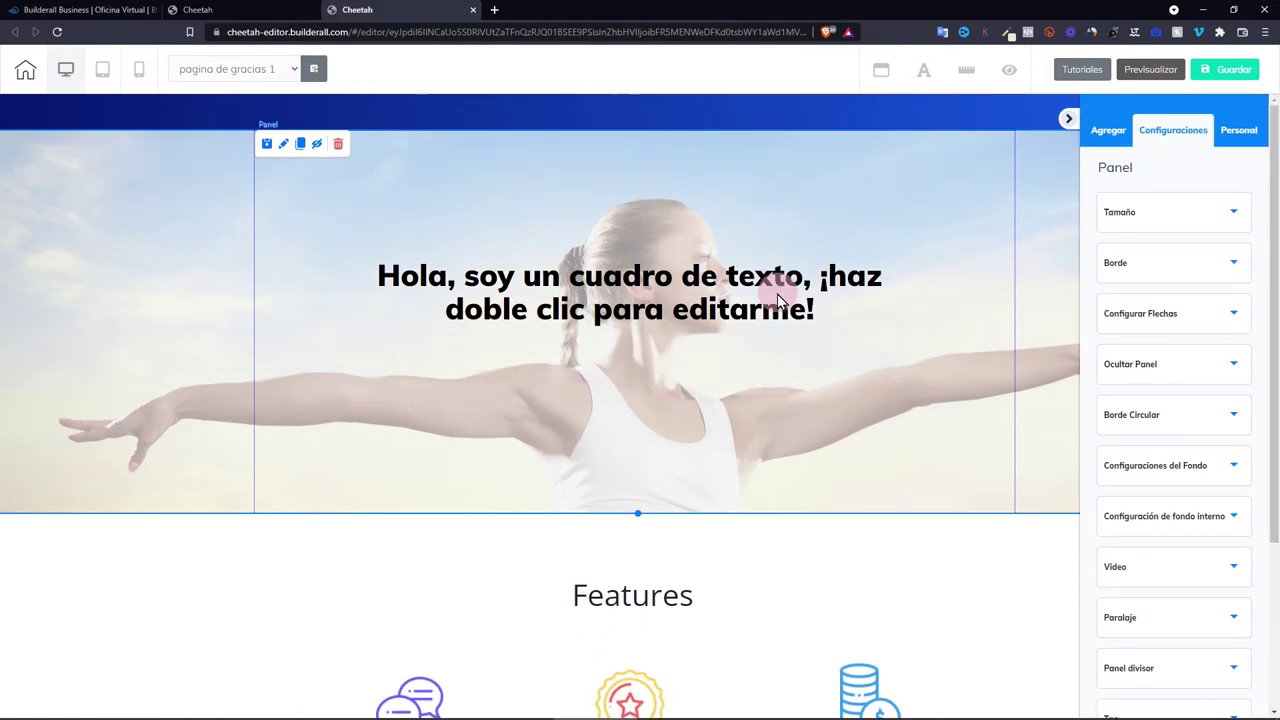
scroll(780, 300, "up", 2)
scroll(780, 300, "up", 2)
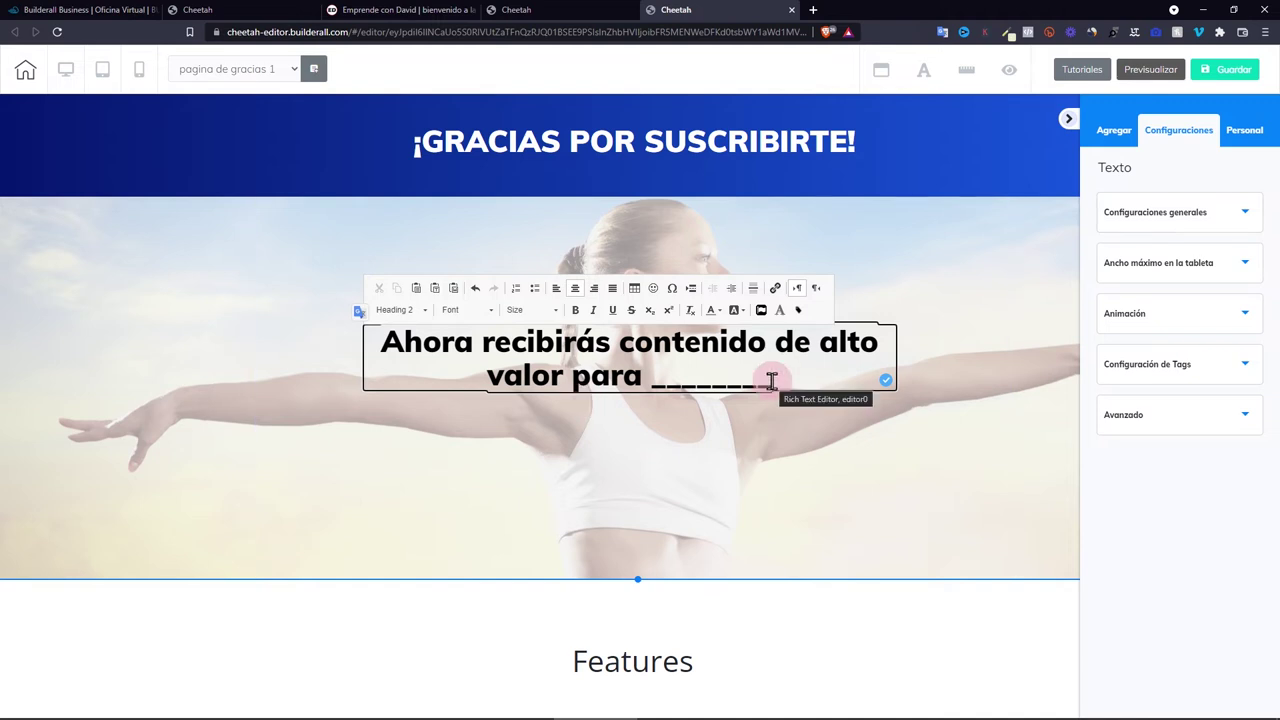
Format the "Ahora recibirás contenido de alto valor para" text as Neutral, Arial Black, size 28, and shorten its panel.
left_click_drag(771, 380, 363, 346)
left_click(384, 316)
scroll(398, 385, "down", 5)
left_click(411, 389)
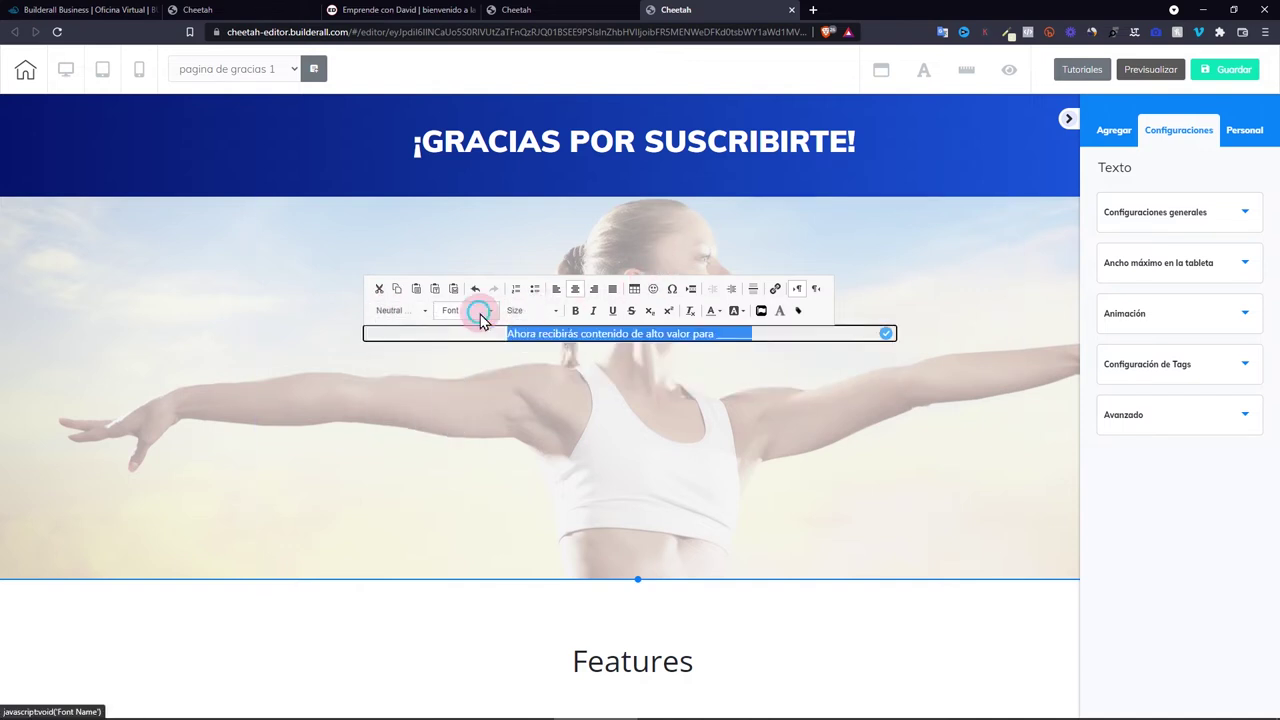
left_click(478, 311)
left_click(495, 411)
left_click(522, 311)
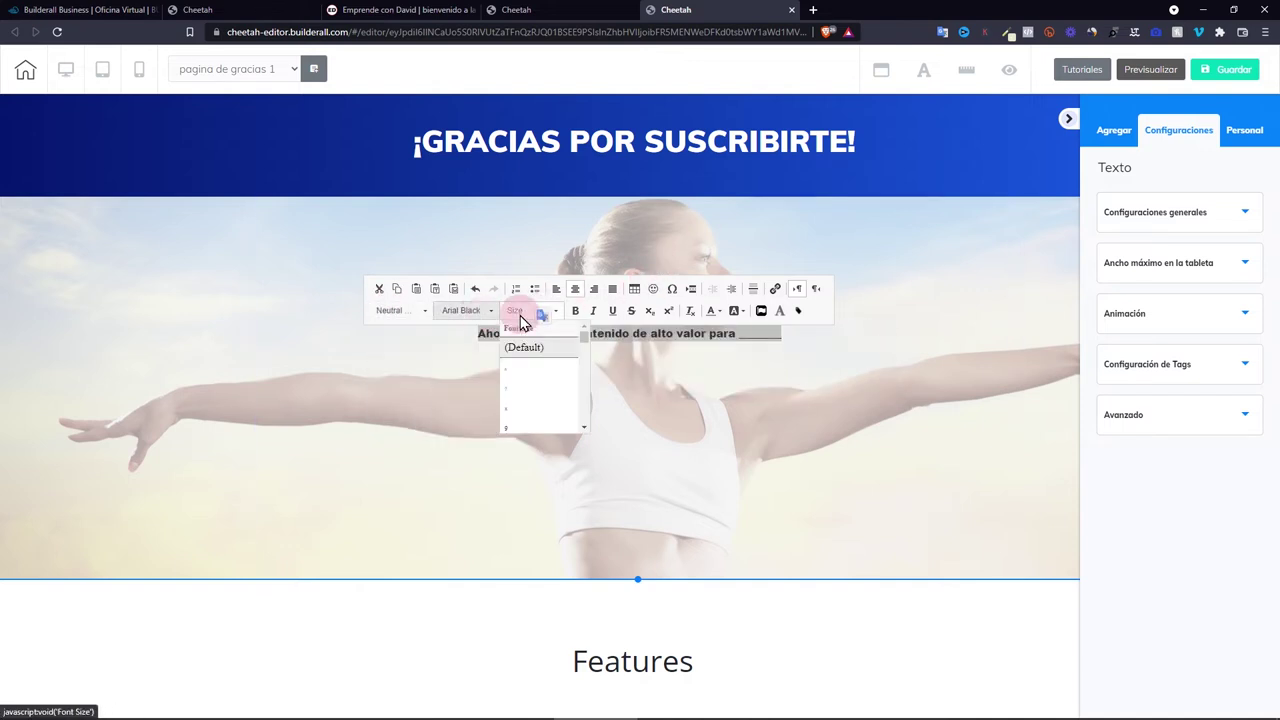
scroll(534, 388, "down", 8)
left_click(533, 402)
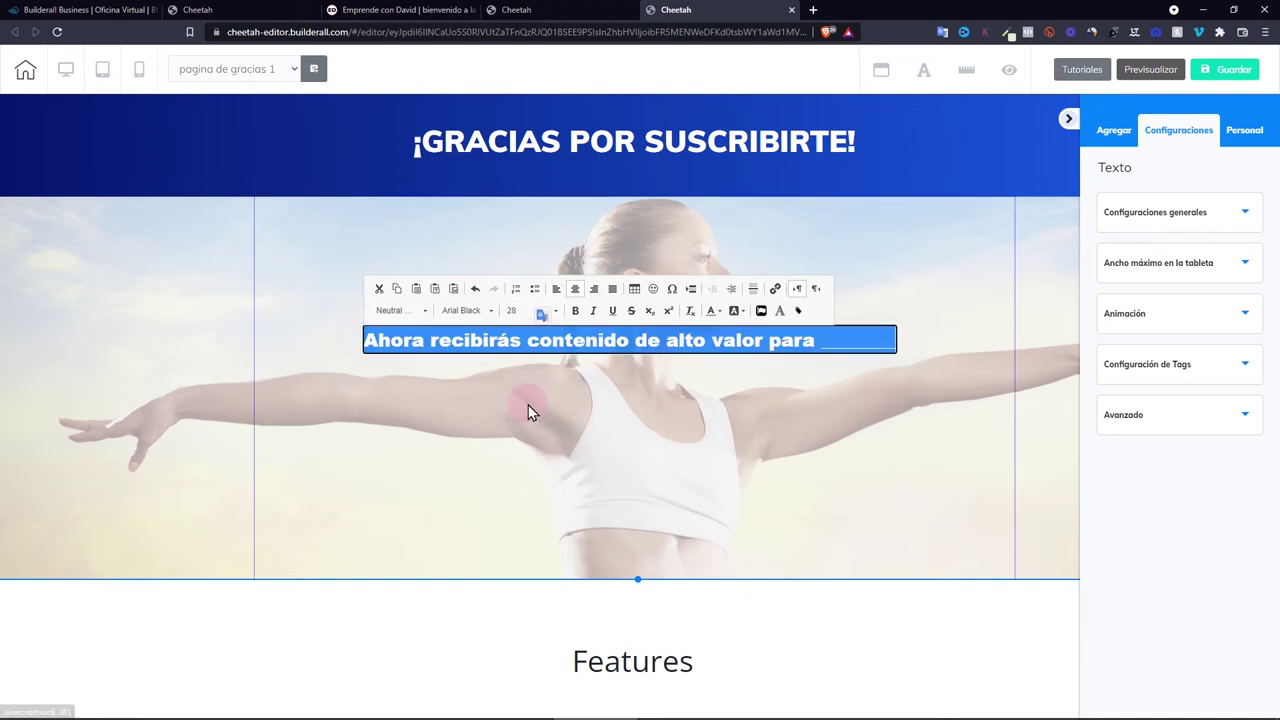
left_click(857, 423)
left_click_drag(637, 579, 617, 478)
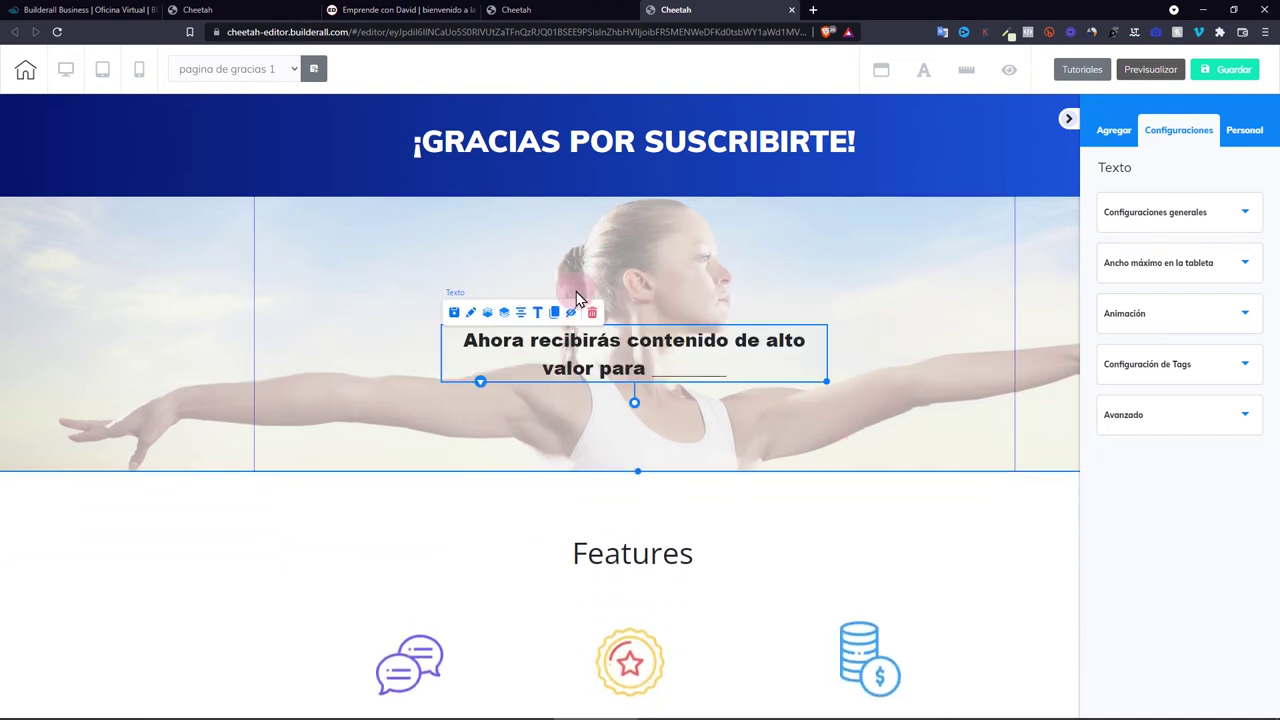
Replace the "Features" heading text with "Sigueme en mis redes sociales".
scroll(600, 292, "down", 3)
left_click(617, 290)
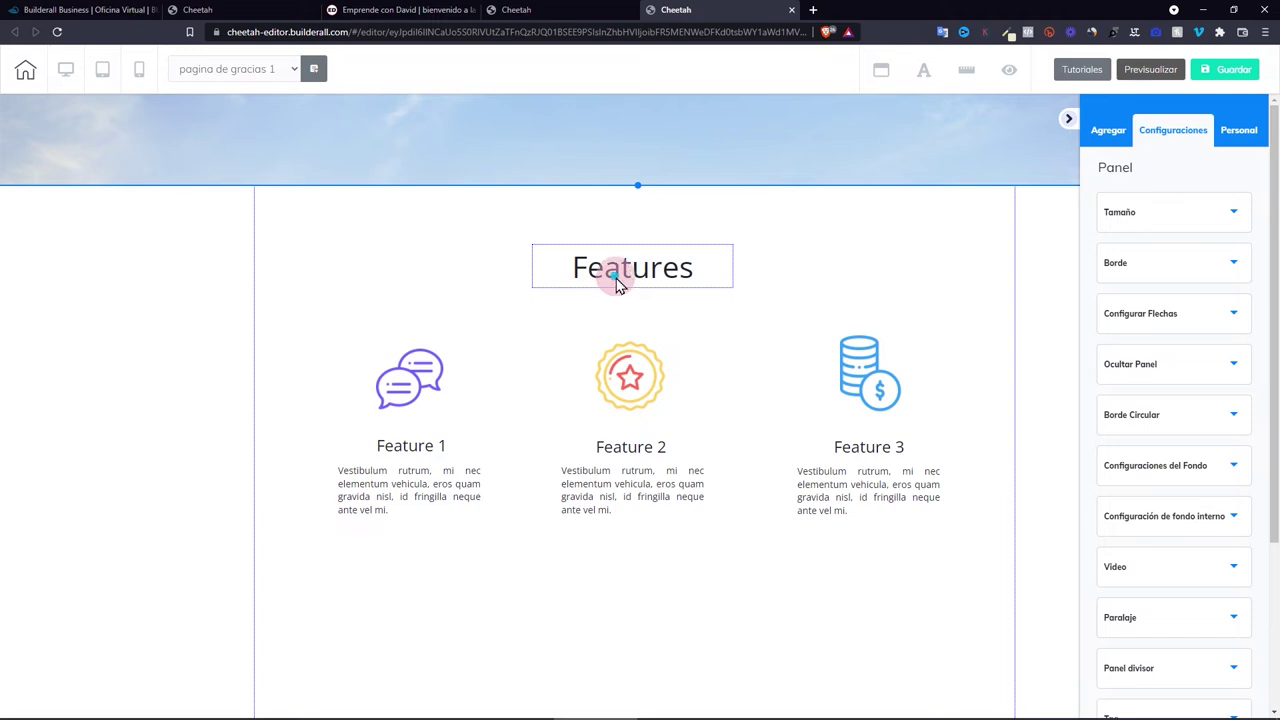
left_click(682, 293)
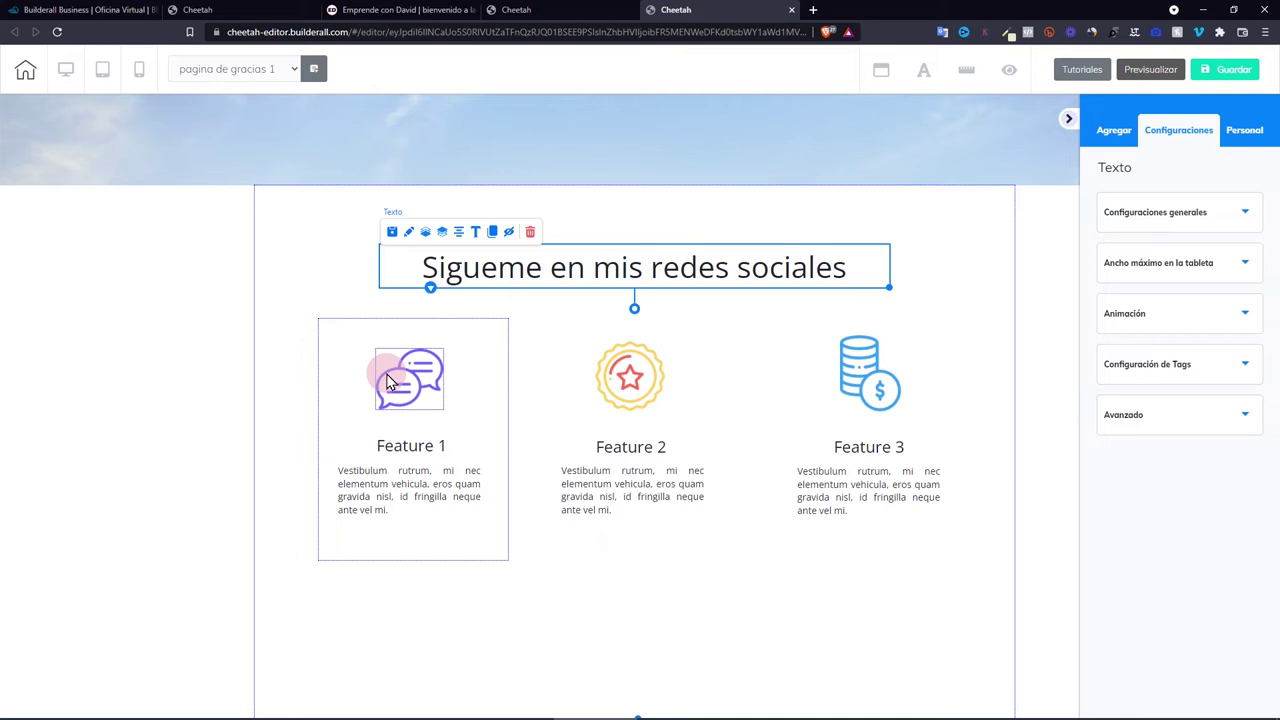
Rename the three feature titles to Facebook, Instagram and YouTube.
left_click(421, 449)
double_click(421, 449)
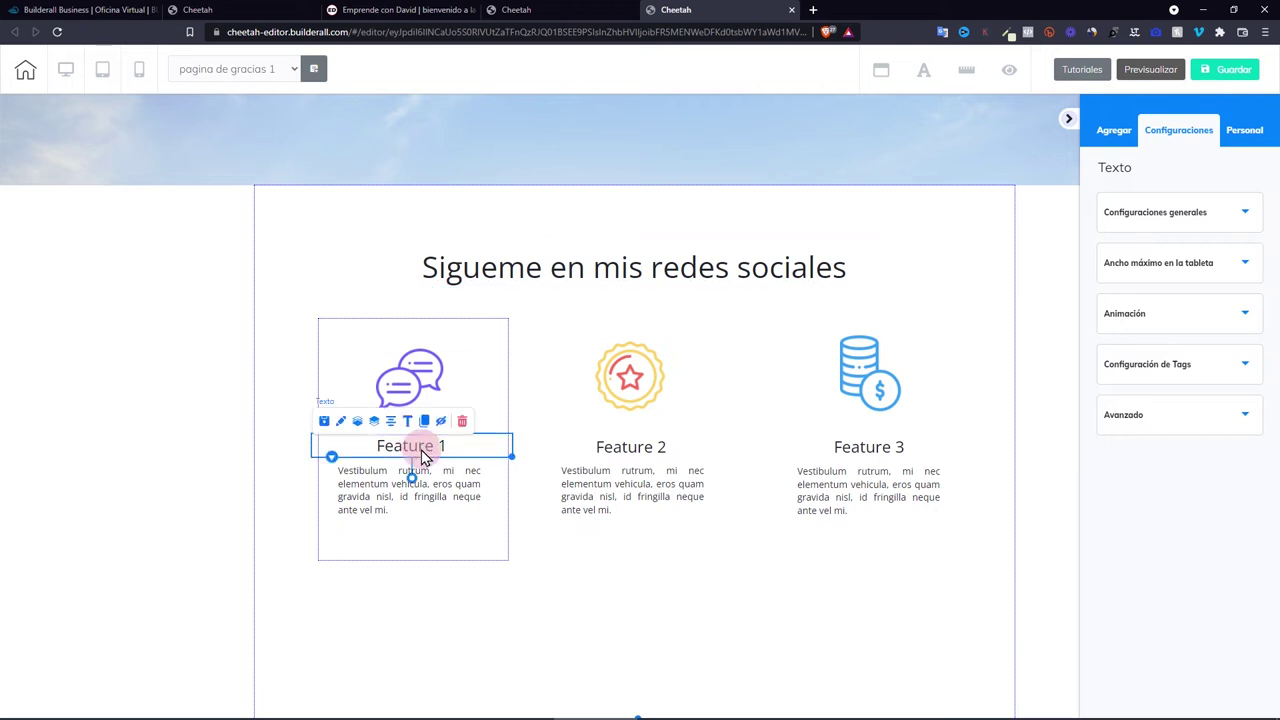
triple_click(421, 449)
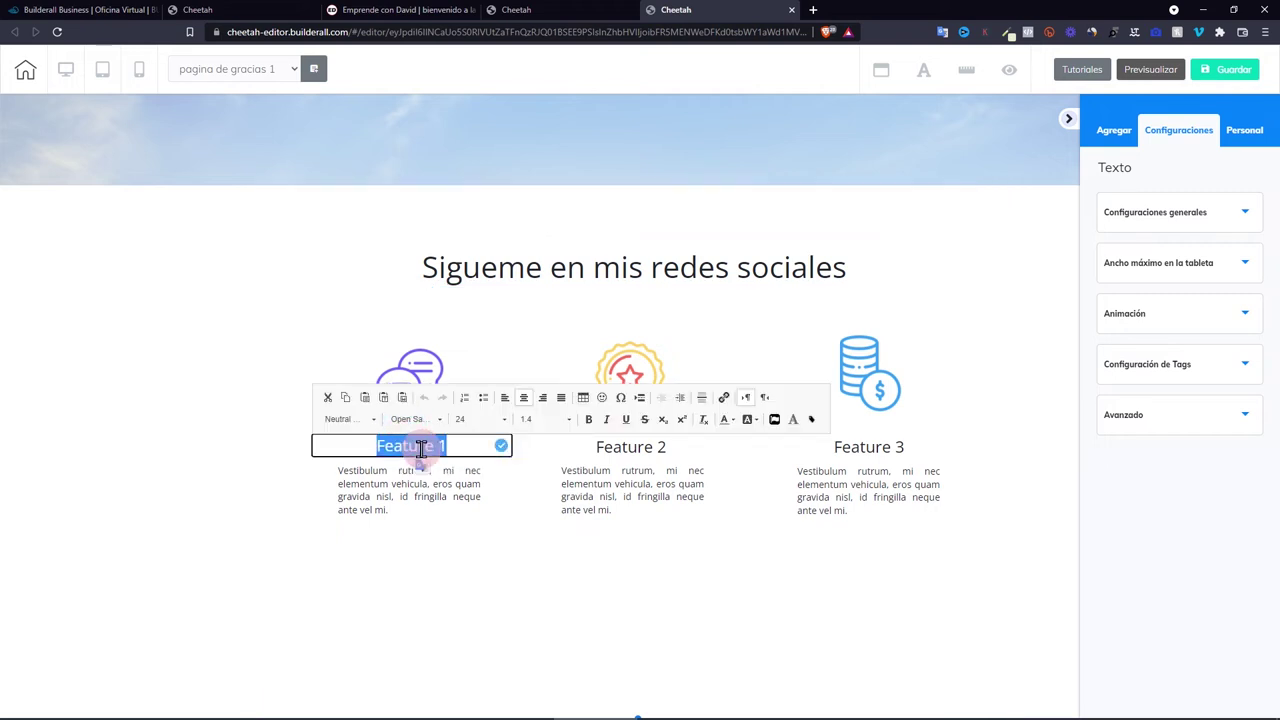
type("Facebook")
left_click(612, 453)
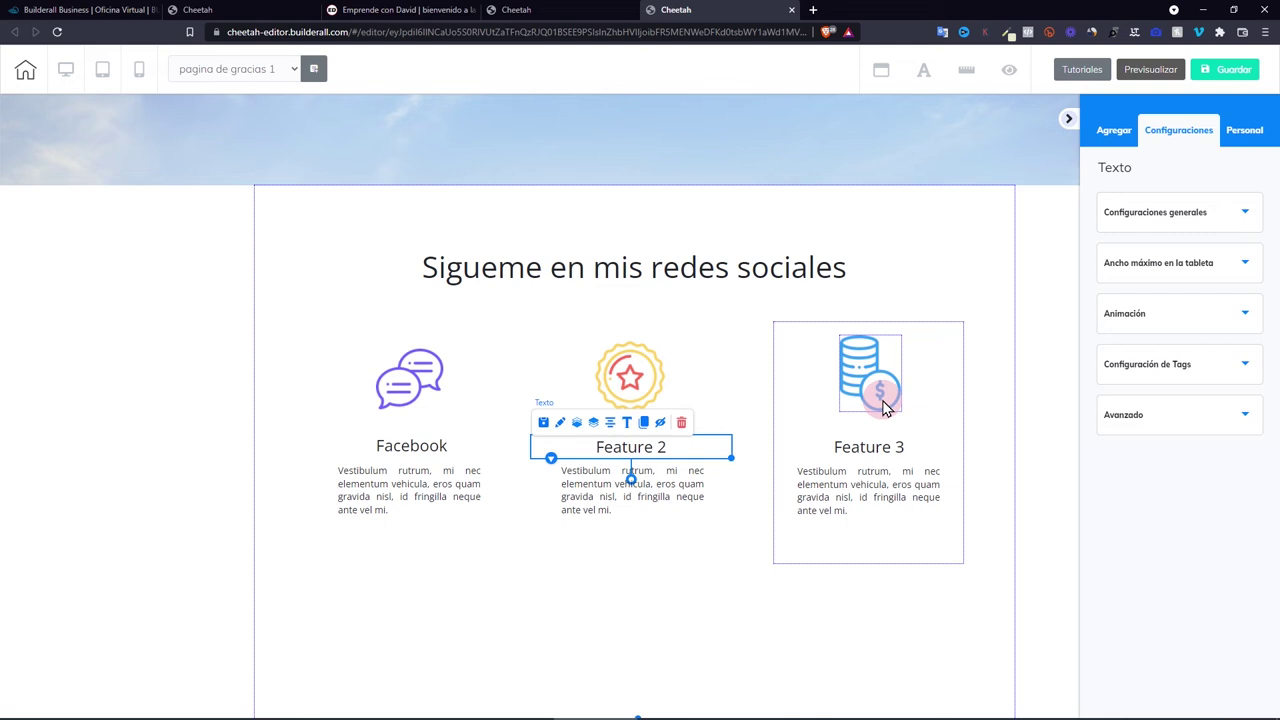
Replace the image above Facebook with social_00037 from the icon library's SOCIAL_NETWORK folder.
left_click(410, 388)
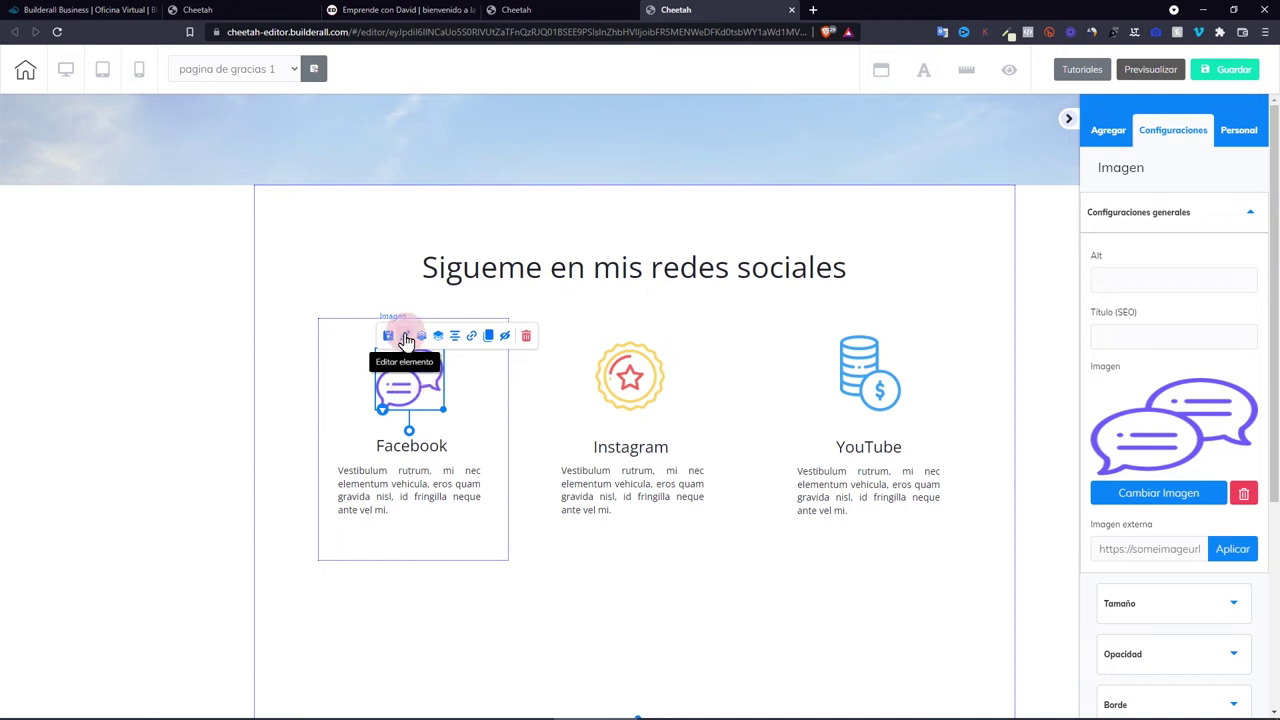
left_click(1157, 498)
left_click(336, 112)
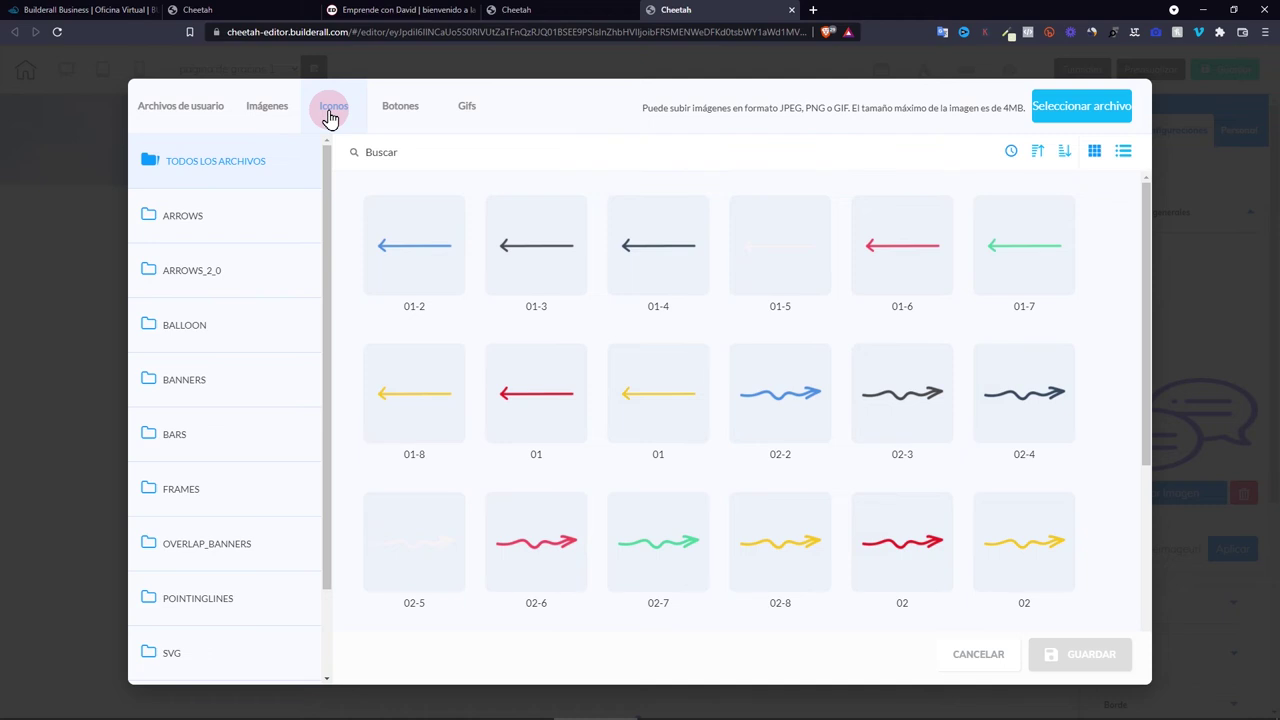
scroll(250, 600, "down", 1)
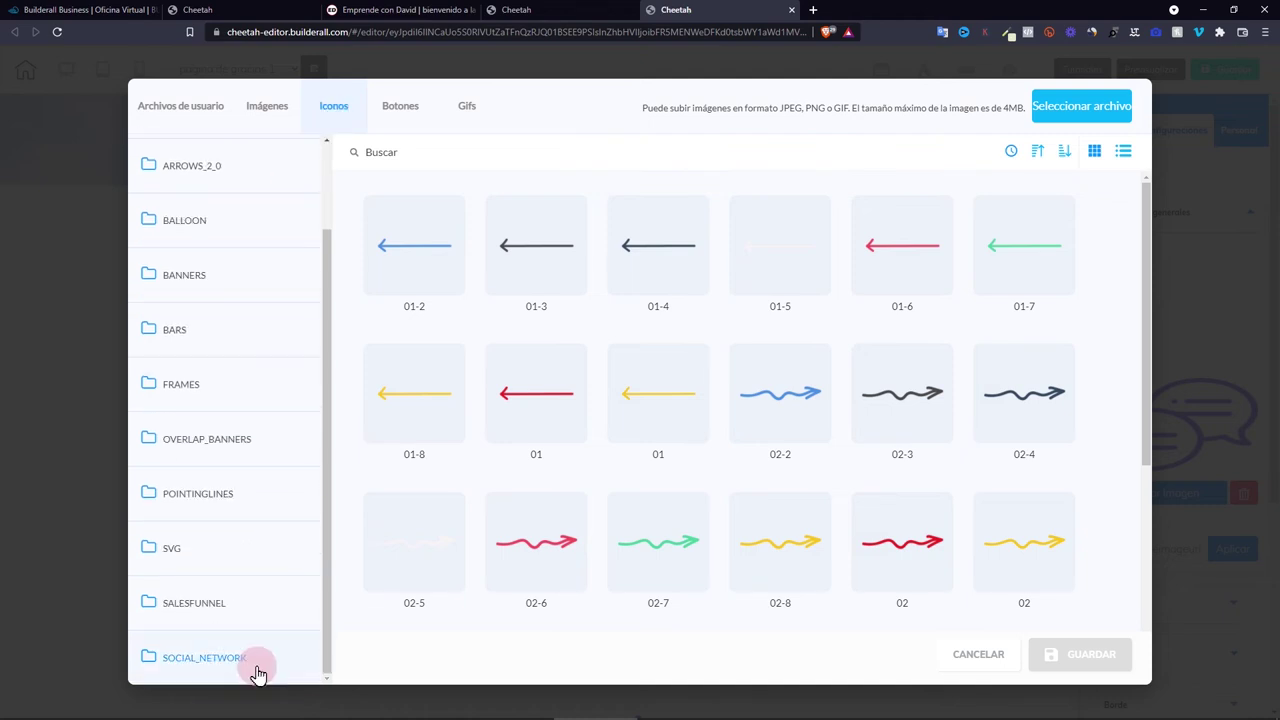
left_click(229, 662)
scroll(560, 280, "down", 8)
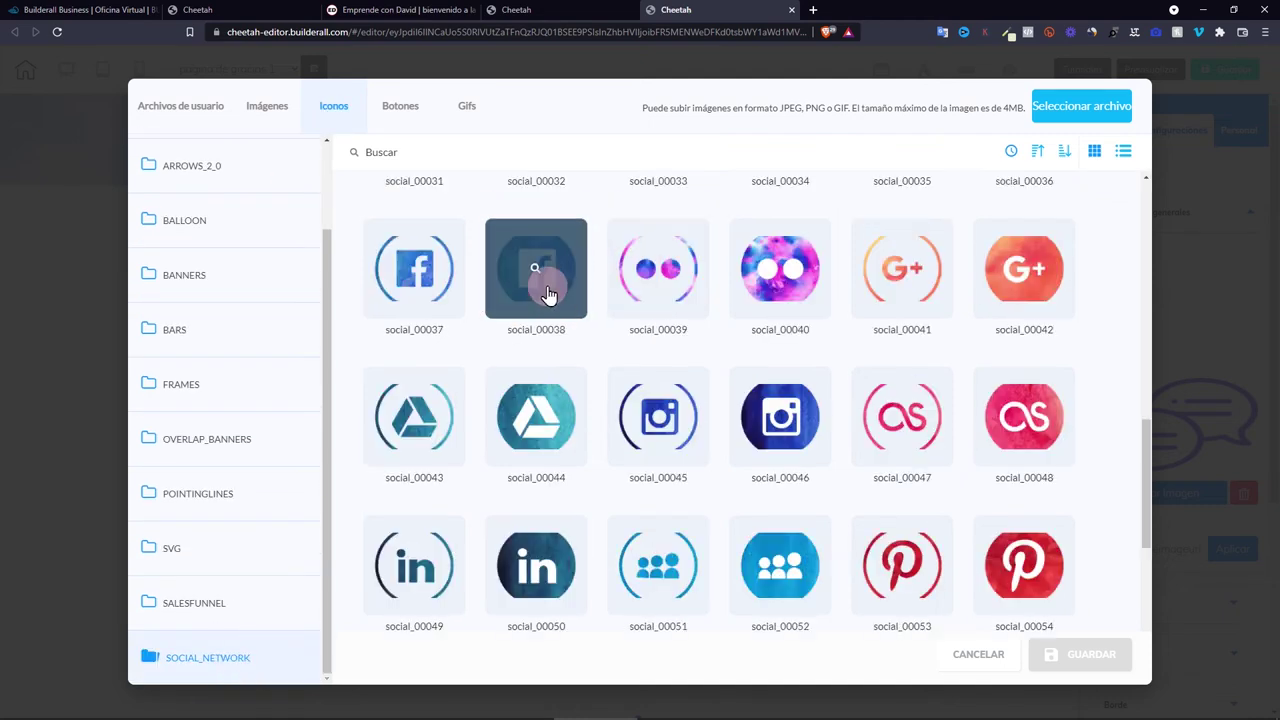
left_click(414, 285)
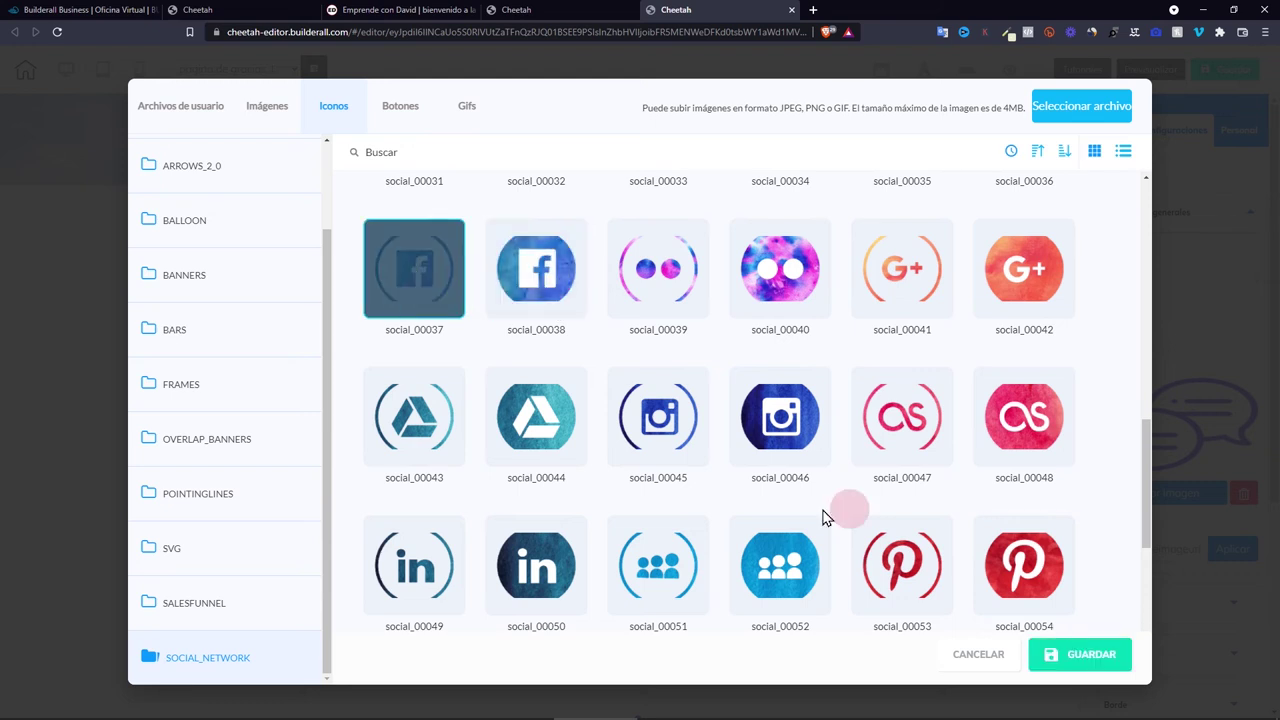
left_click(1080, 654)
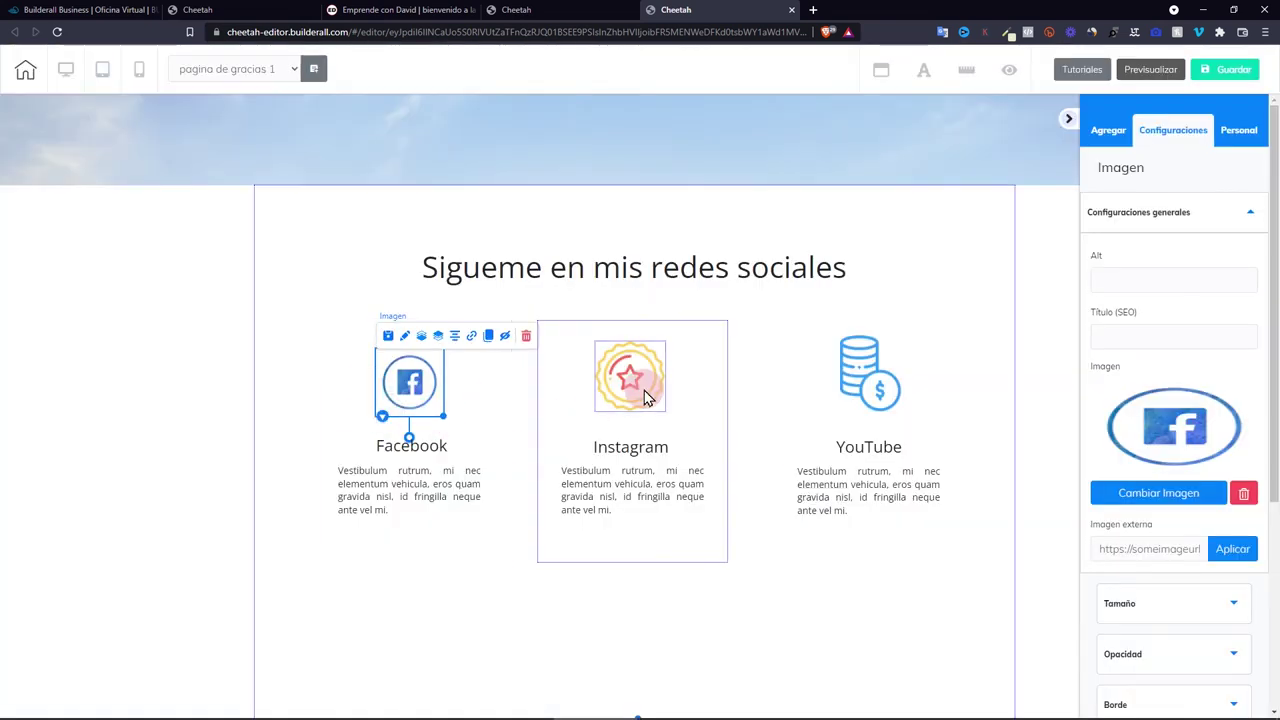
Replace the images above Instagram and YouTube with the outlined Instagram icon and social_00077 from the SOCIAL_NETWORK folder.
left_click(645, 397)
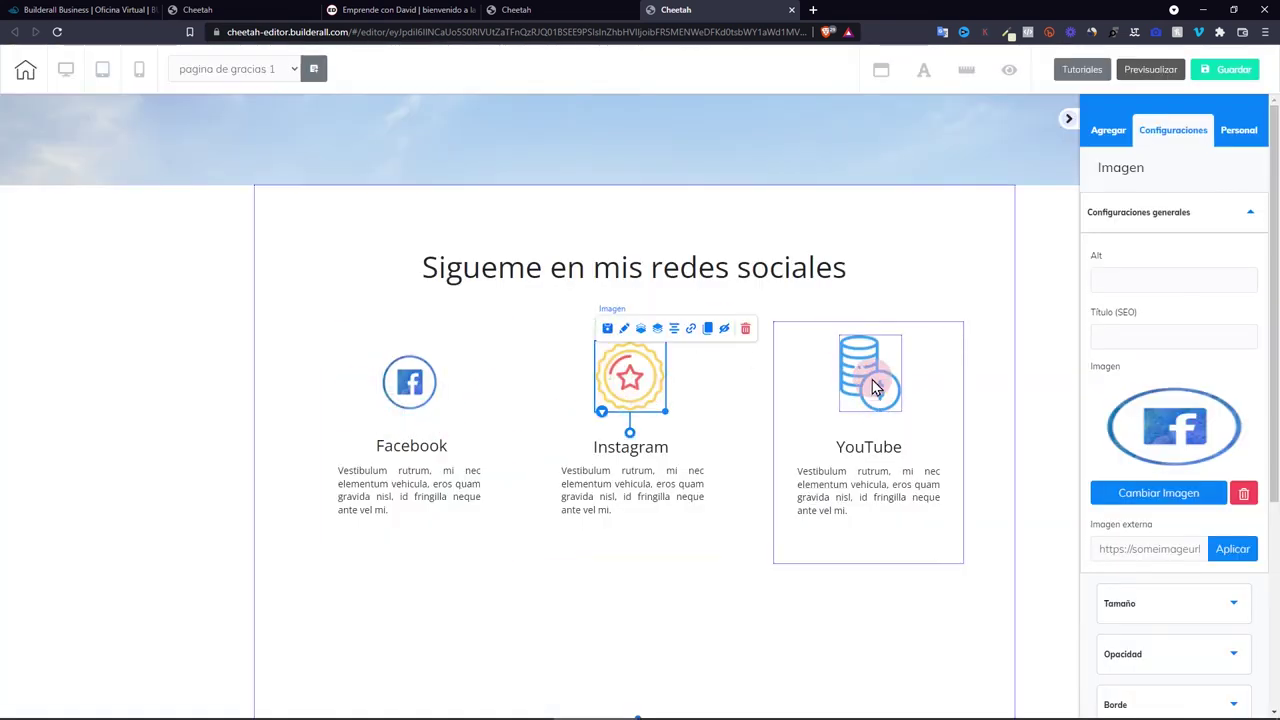
double_click(628, 378)
left_click(682, 521)
left_click(1080, 654)
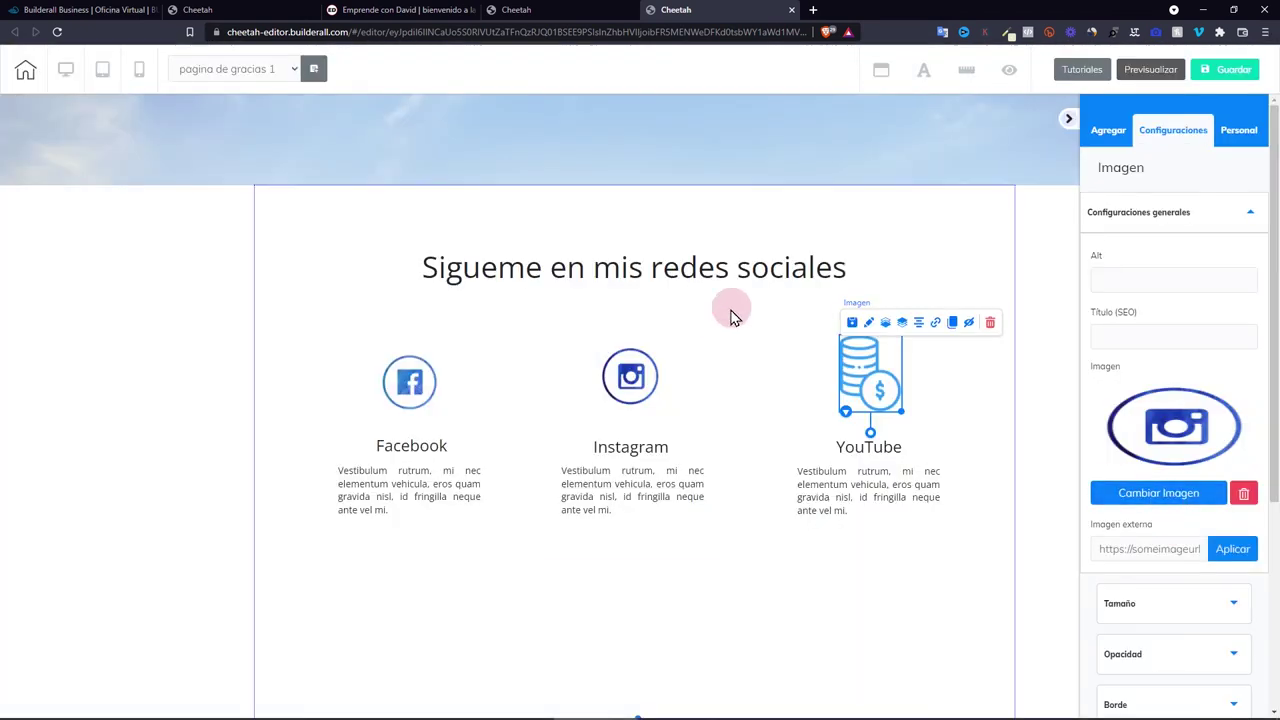
left_click(853, 322)
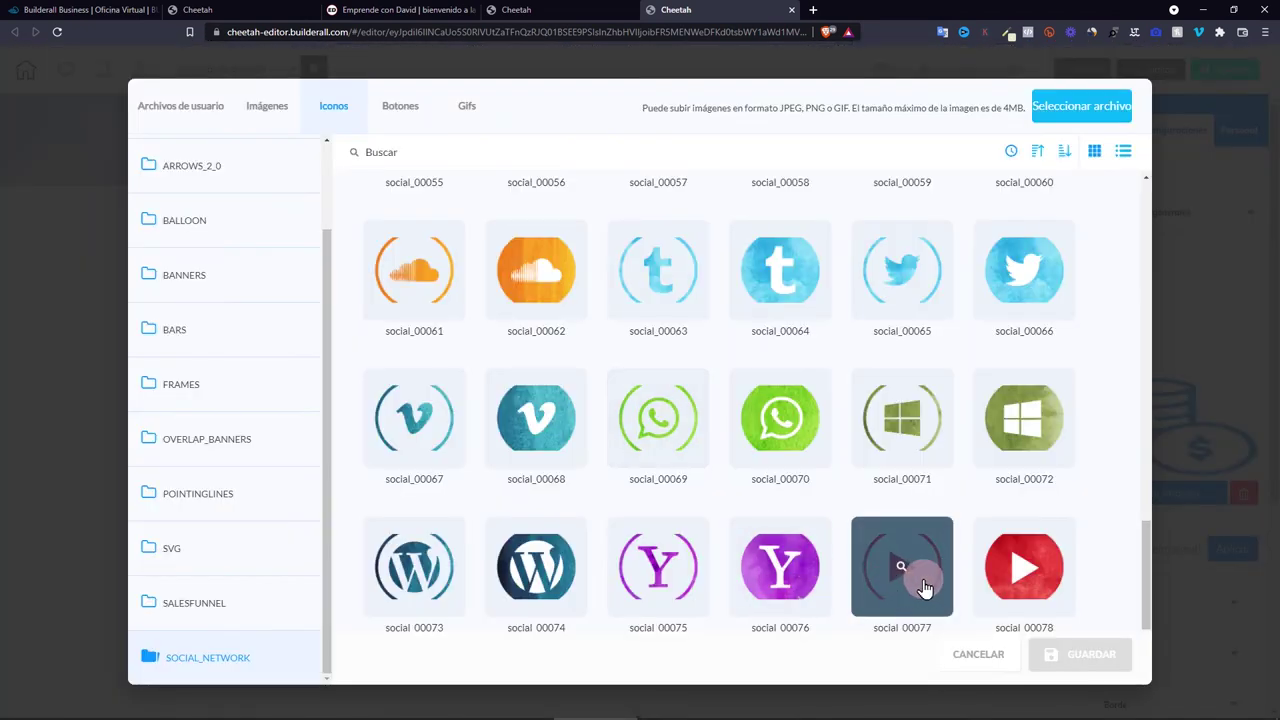
double_click(902, 567)
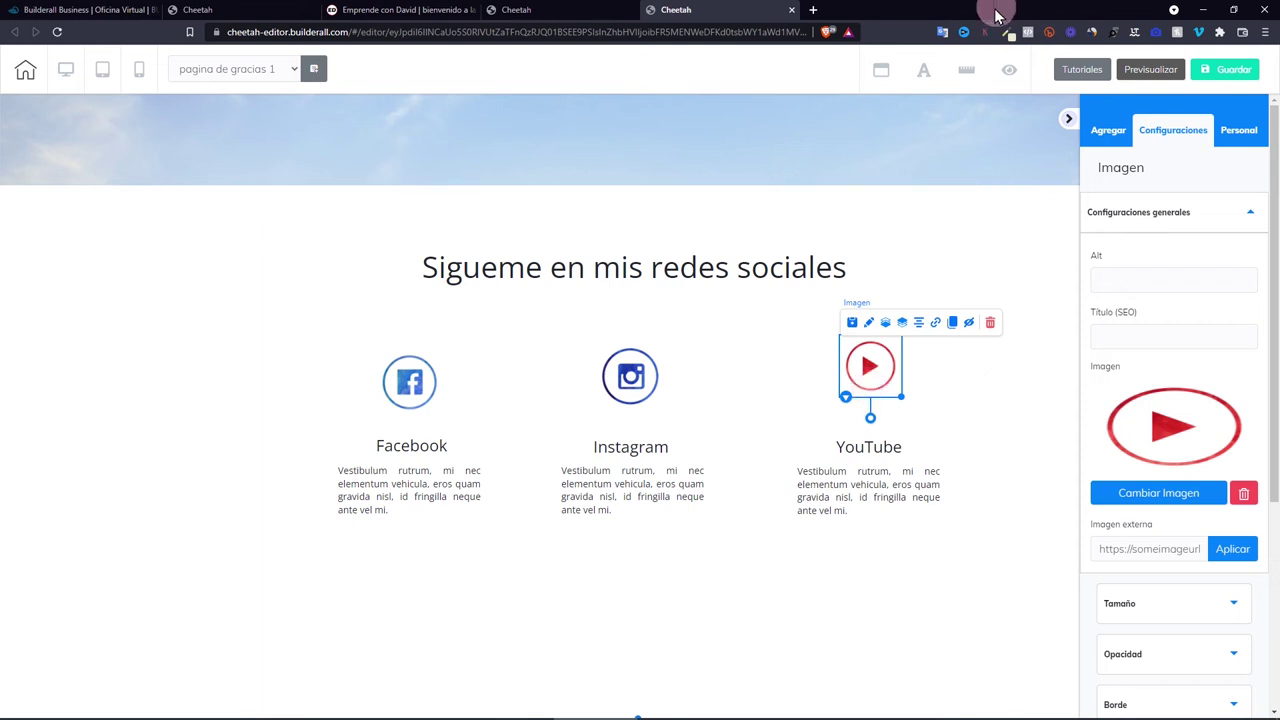
Align the three social icons along a new horizontal ruler guide above their titles and save the page.
left_click(962, 71)
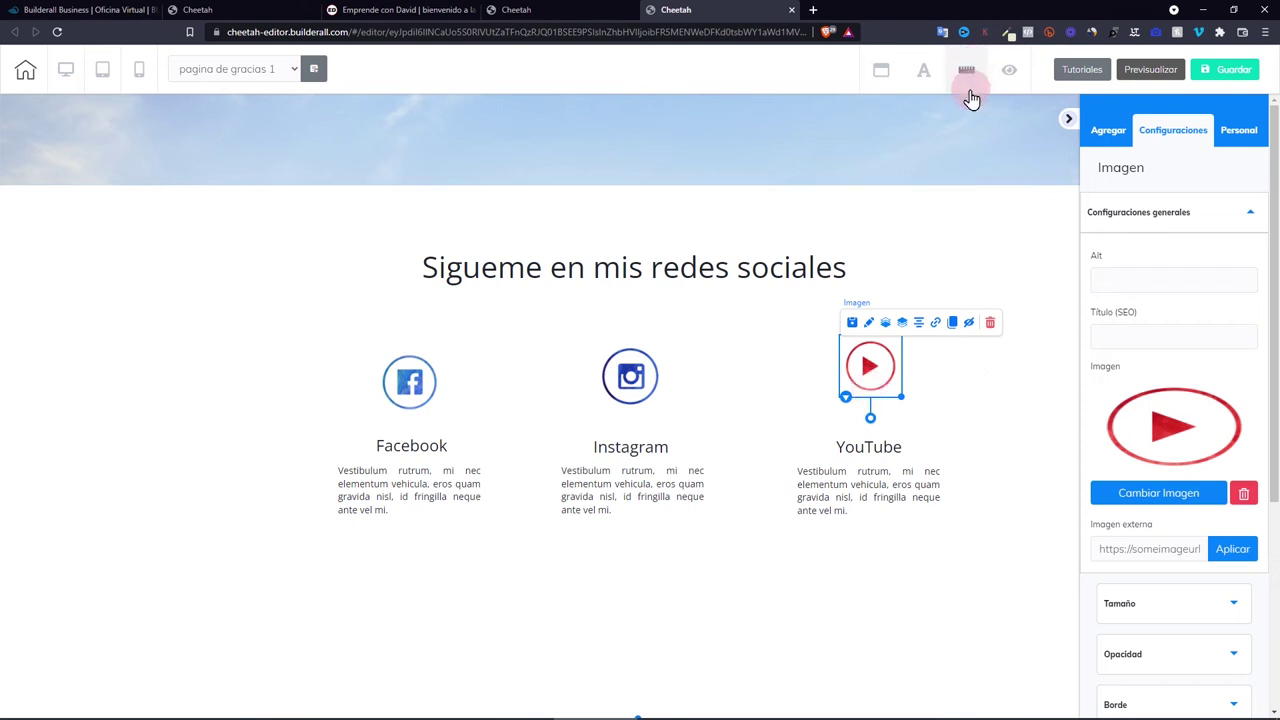
left_click(4, 407)
left_click(423, 395)
left_click_drag(623, 377, 617, 378)
left_click_drag(866, 366, 884, 398)
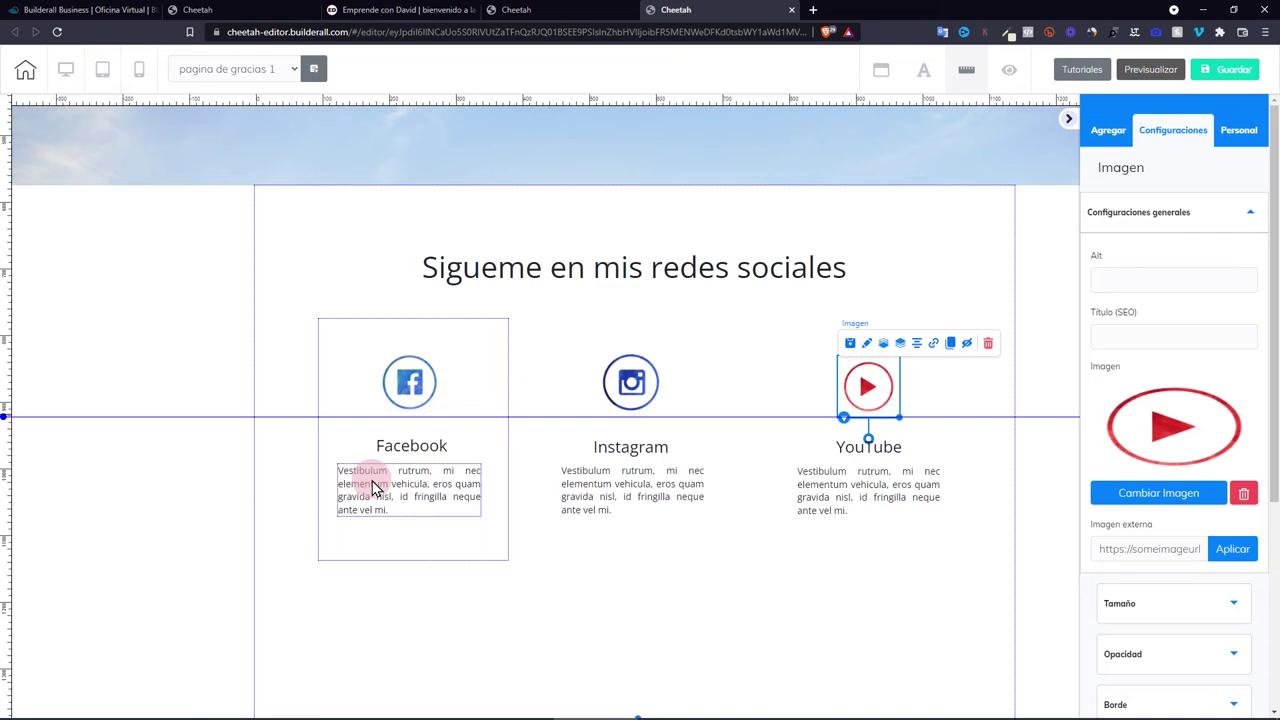
left_click(1233, 69)
left_click(612, 441)
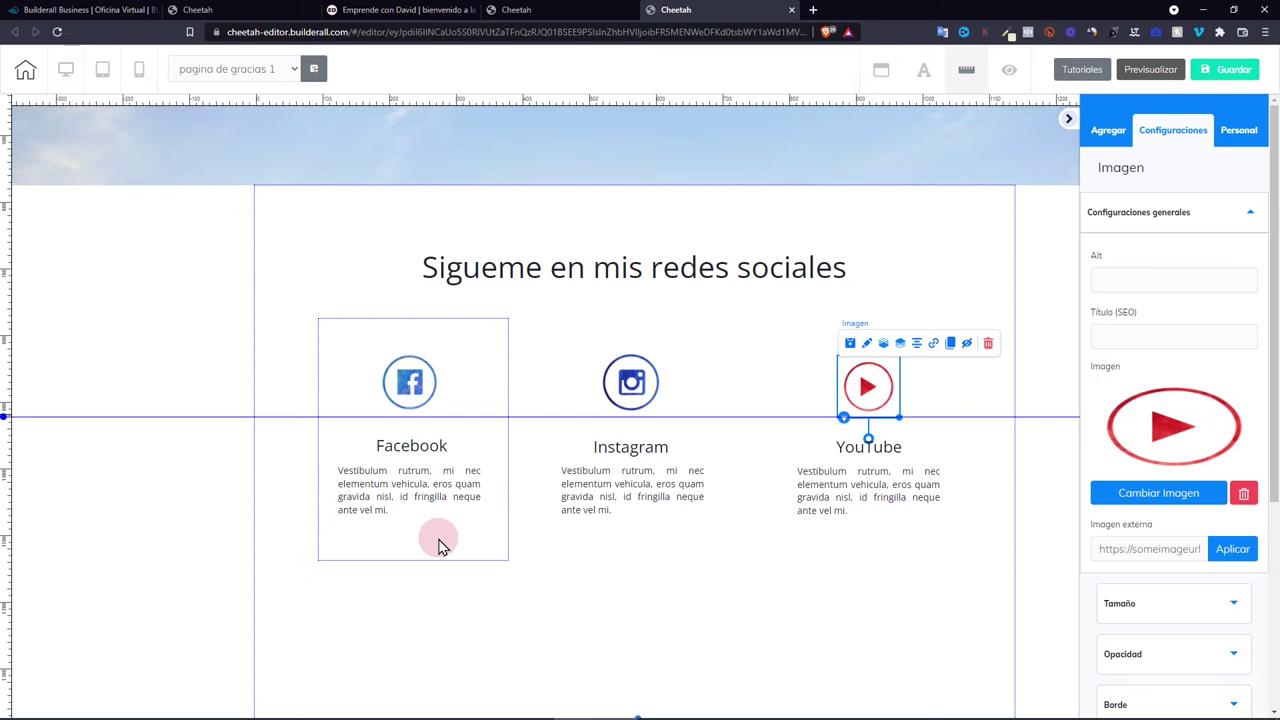
Add an outlined "Register Now" button from the button elements to the Facebook column.
left_click(1108, 130)
left_click(1229, 177)
scroll(1266, 457, "down", 2)
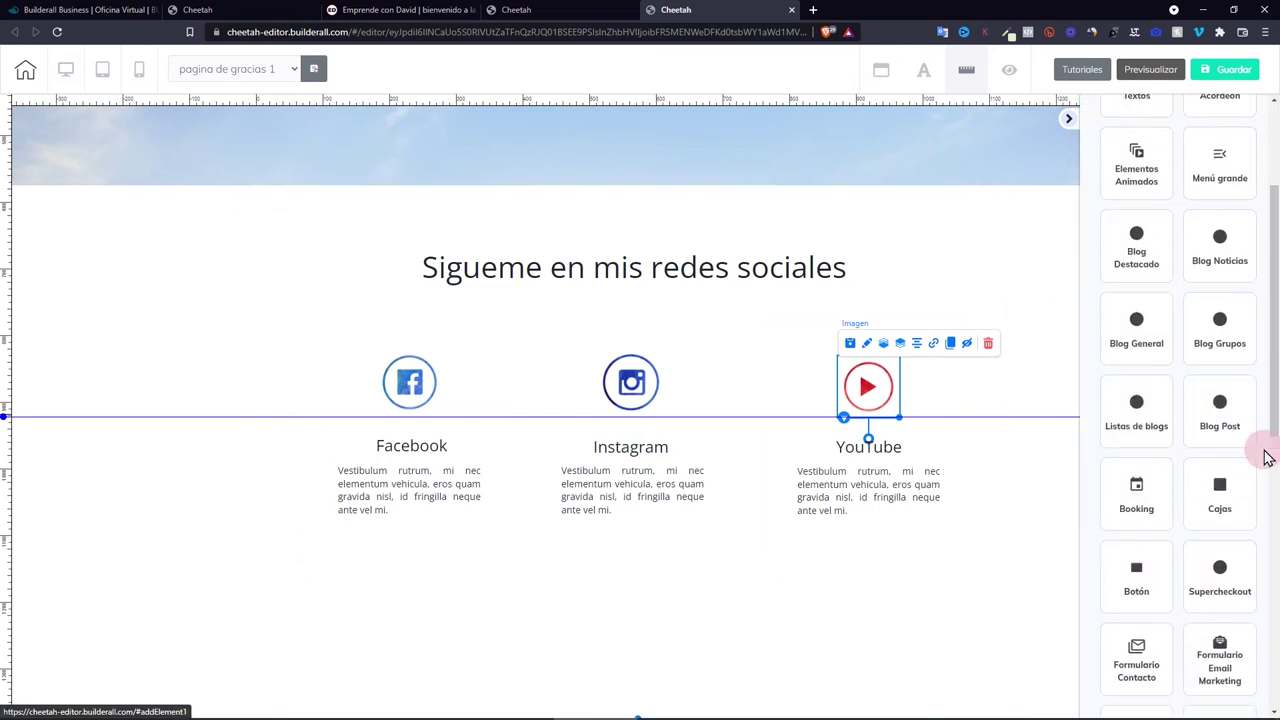
scroll(1216, 428, "down", 3)
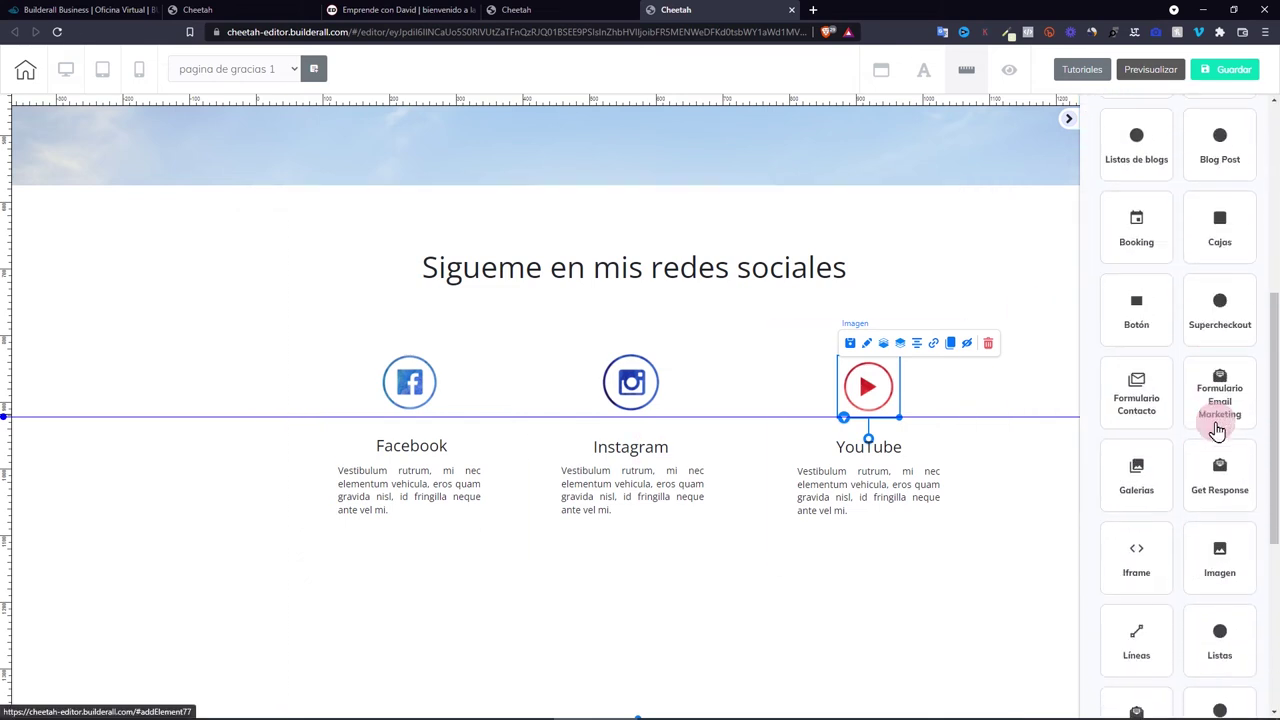
left_click(1146, 310)
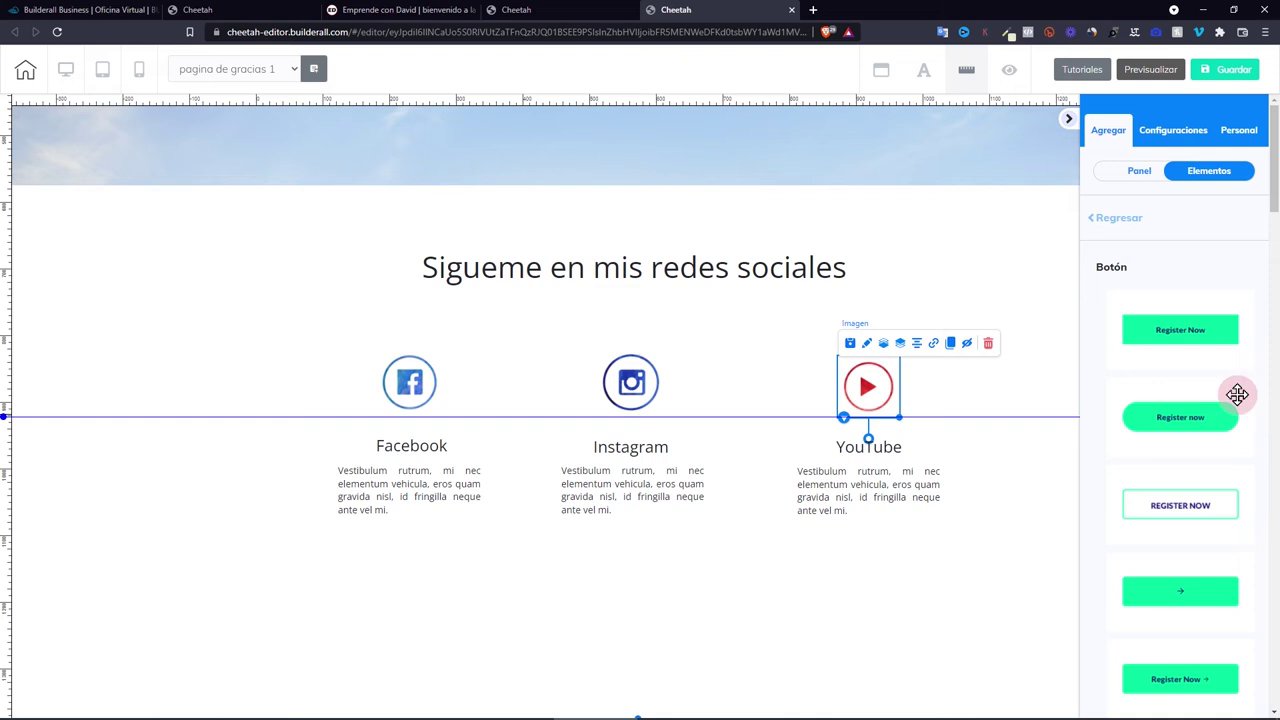
scroll(1200, 395, "down", 5)
left_click_drag(1186, 379, 380, 518)
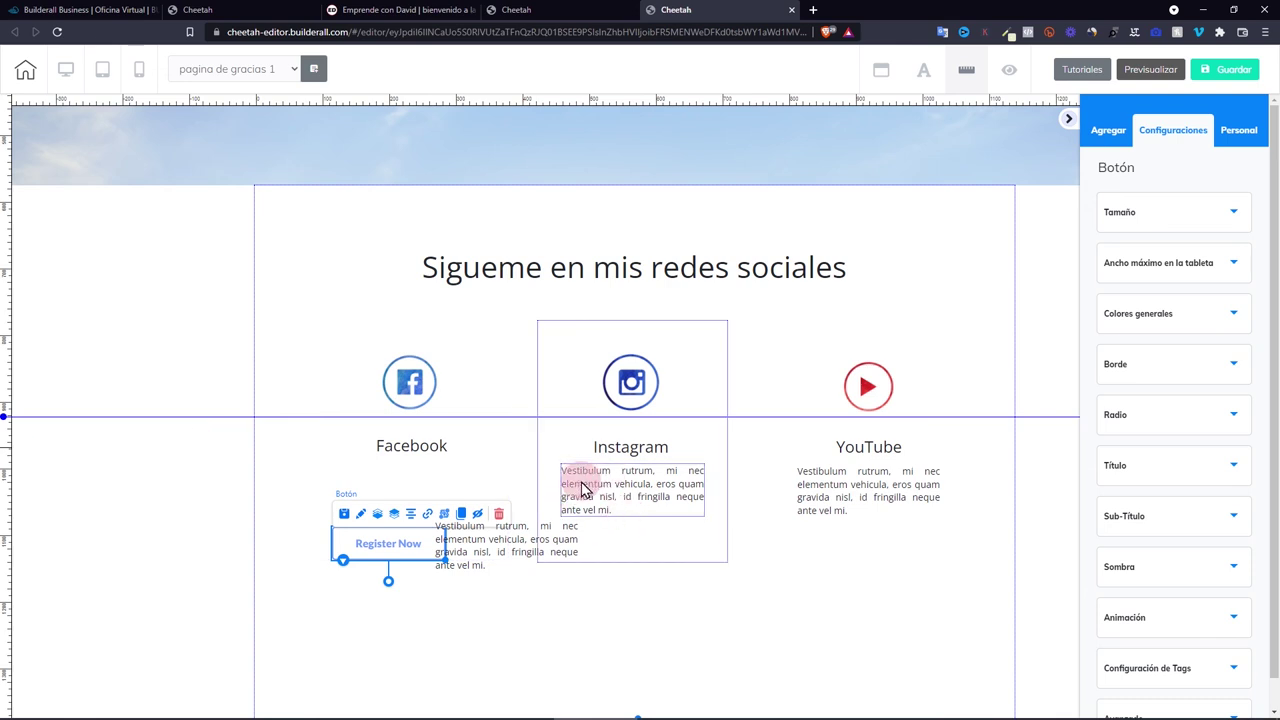
Align the Facebook description under its title with a second horizontal guide, centre the Register Now button below it, and save the page.
left_click(593, 495)
left_click_drag(5, 420, 4, 462)
left_click_drag(536, 552, 437, 494)
left_click_drag(425, 539, 450, 540)
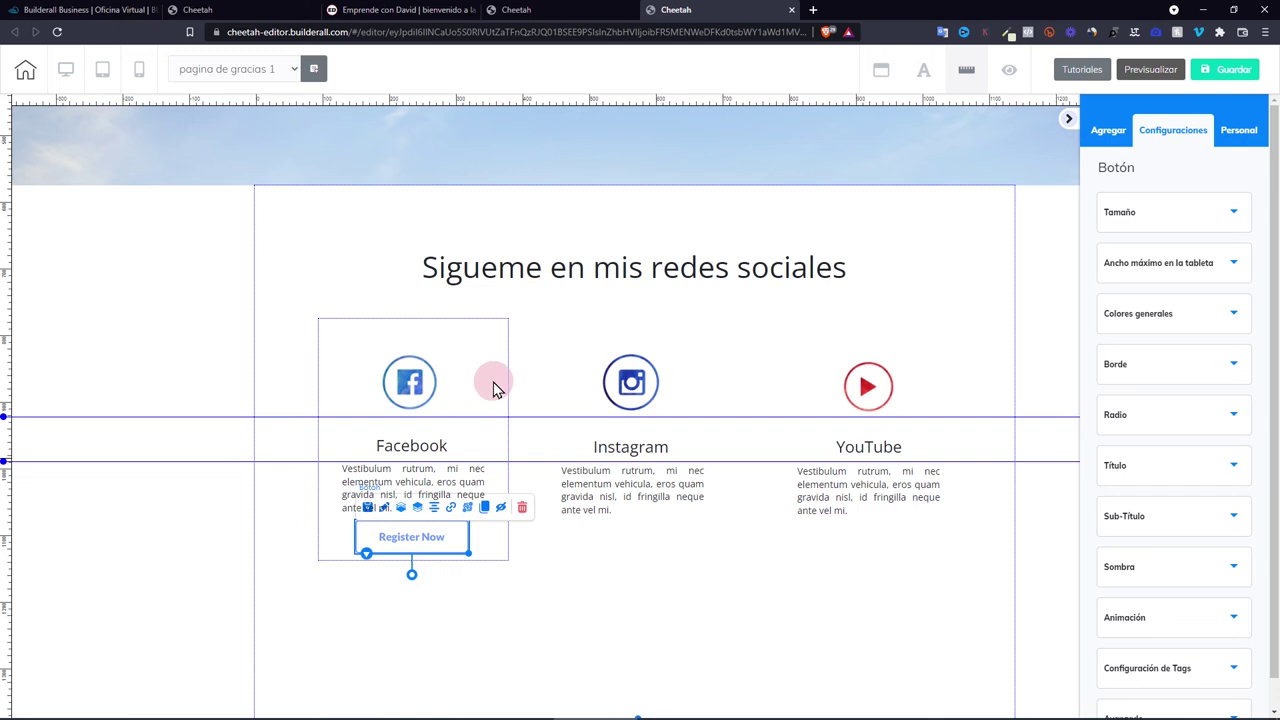
left_click(1232, 68)
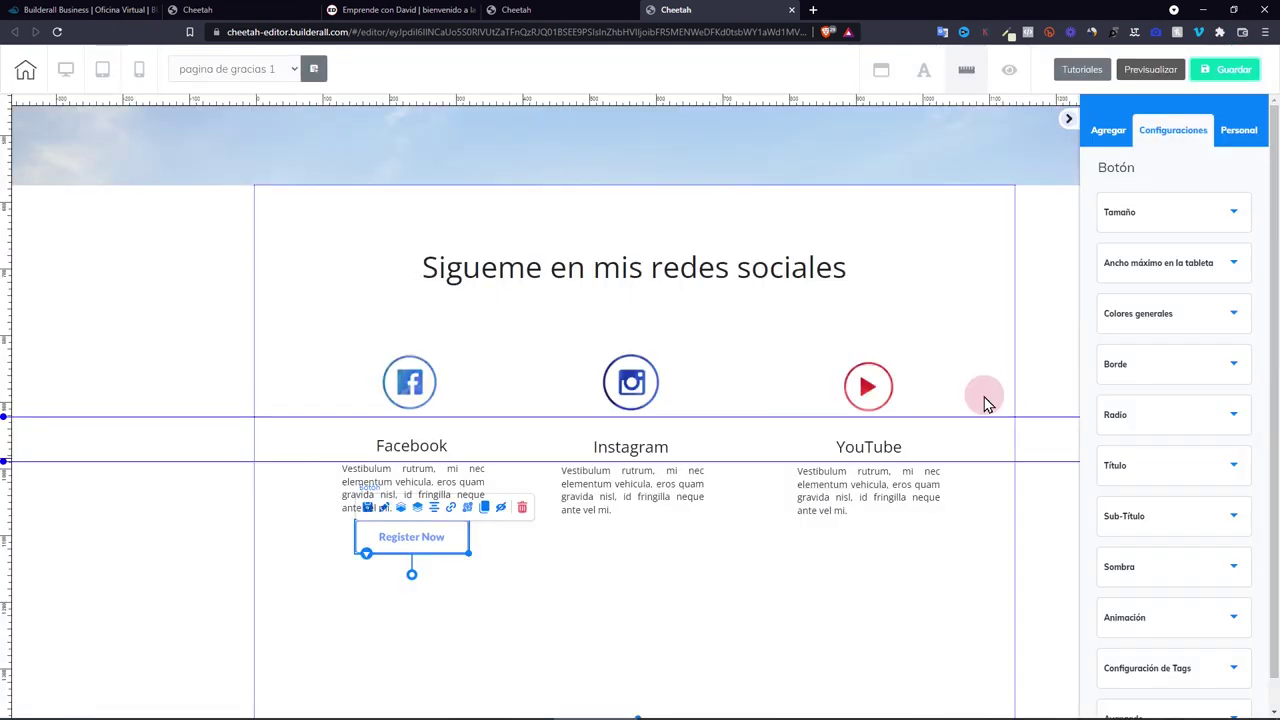